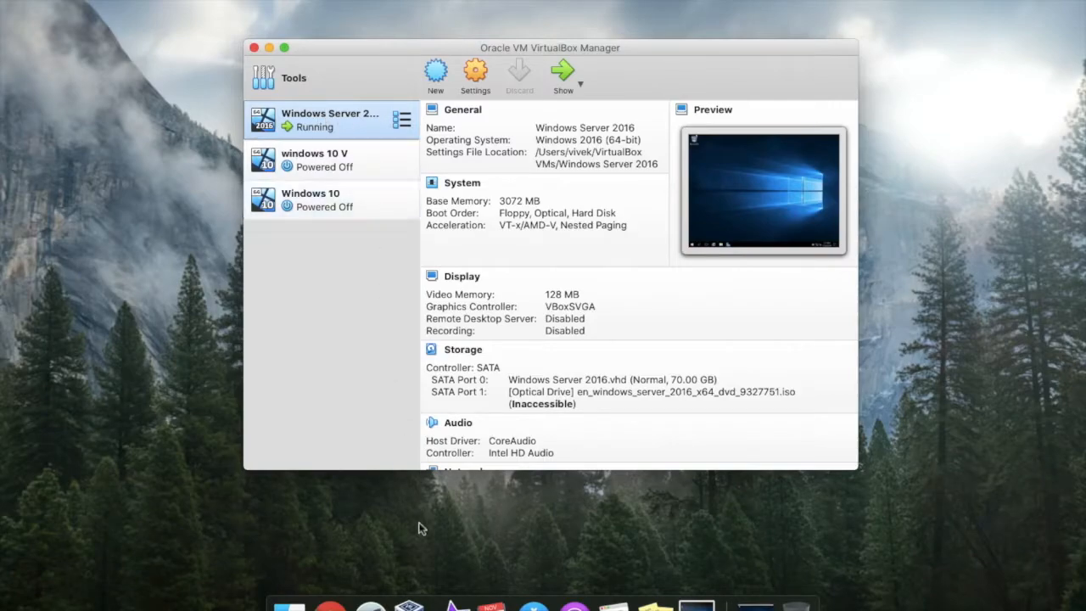
Step: Switch to the Windows Server 2016 virtual machine and open Server Manager
{"action": "left_click", "coordinate": [756, 605]}
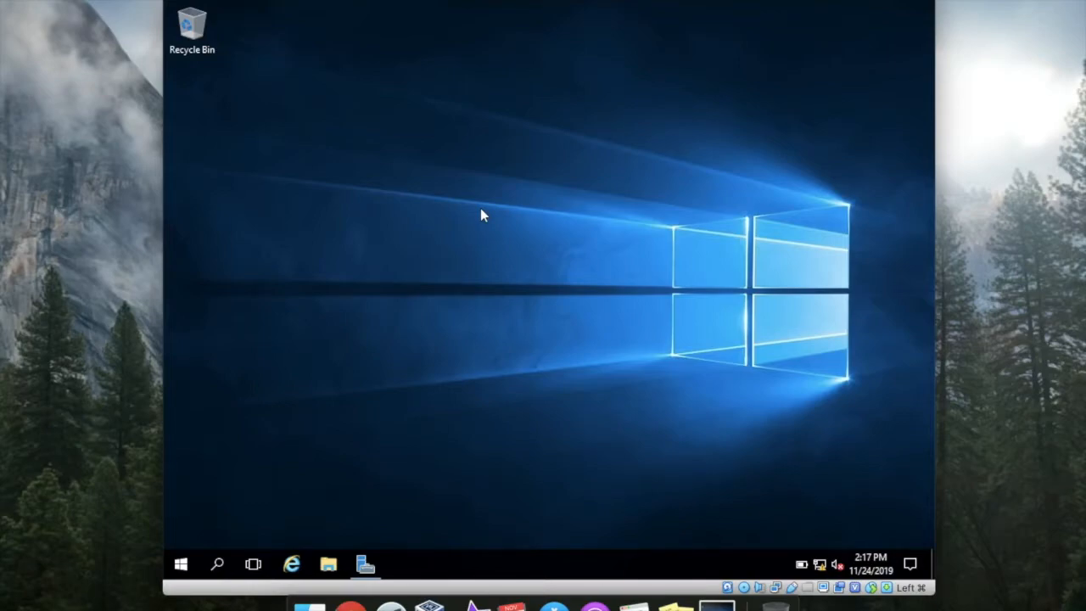
{"action": "left_click", "coordinate": [359, 556]}
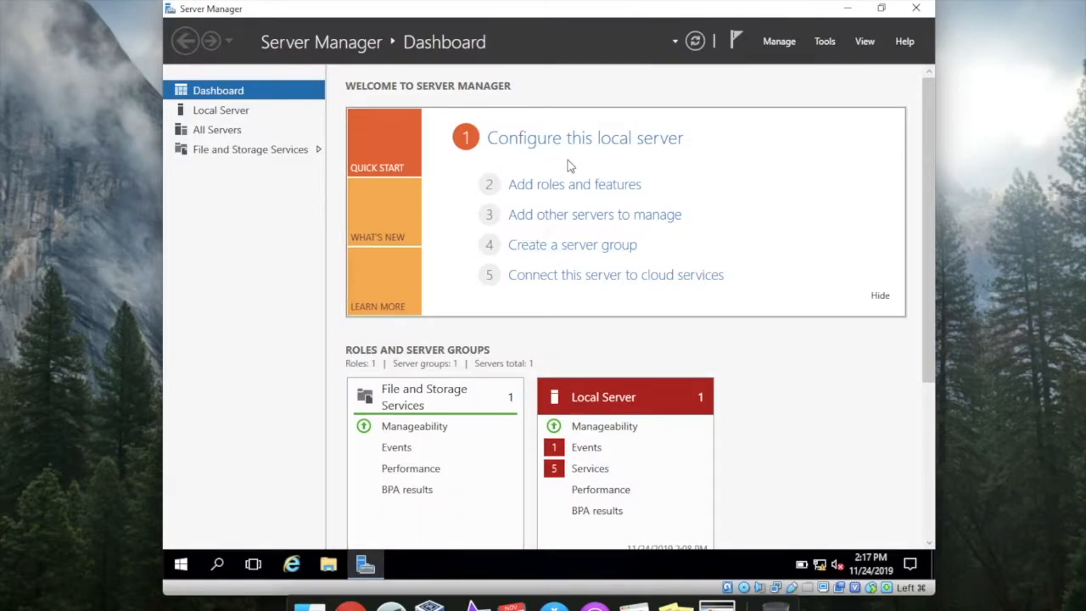
{"action": "left_click", "coordinate": [821, 47]}
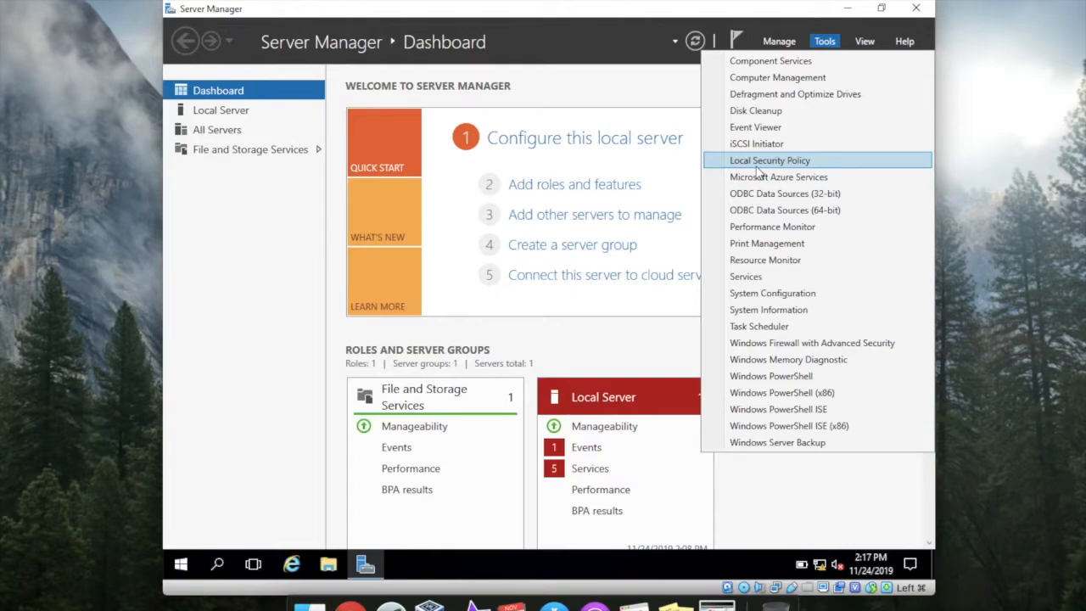
{"action": "left_click", "coordinate": [603, 87]}
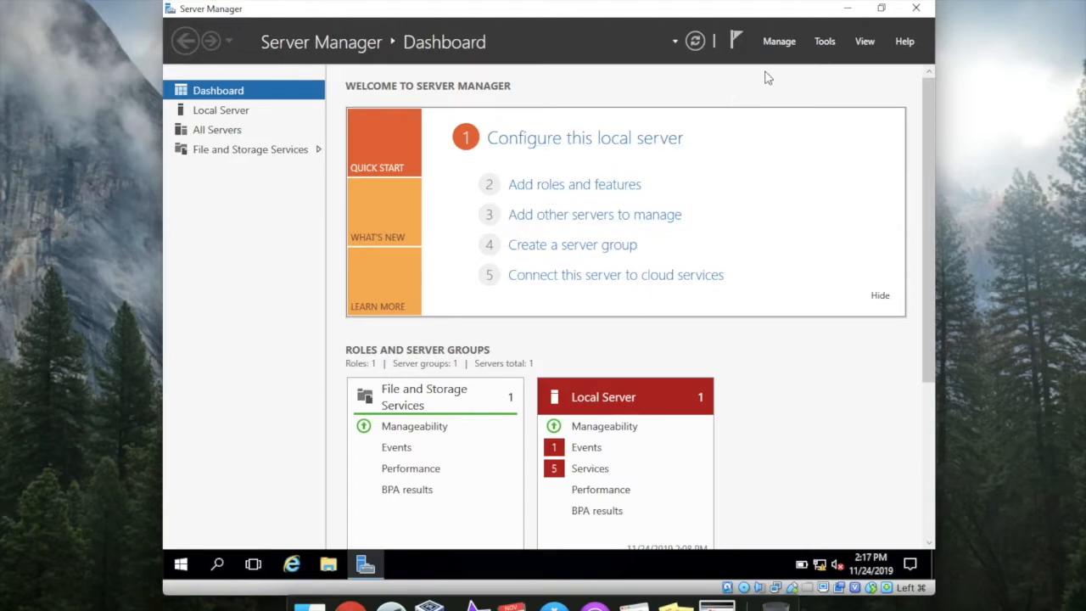
Step: Start adding roles and features to the server, keeping the role-based or feature-based installation type
{"action": "left_click", "coordinate": [778, 44]}
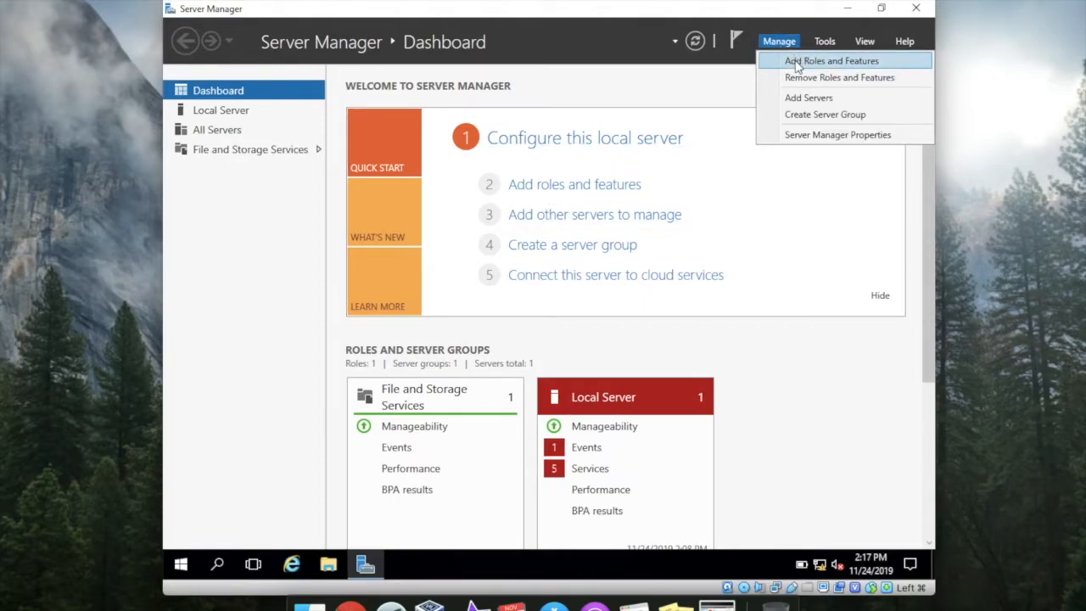
{"action": "left_click", "coordinate": [797, 64]}
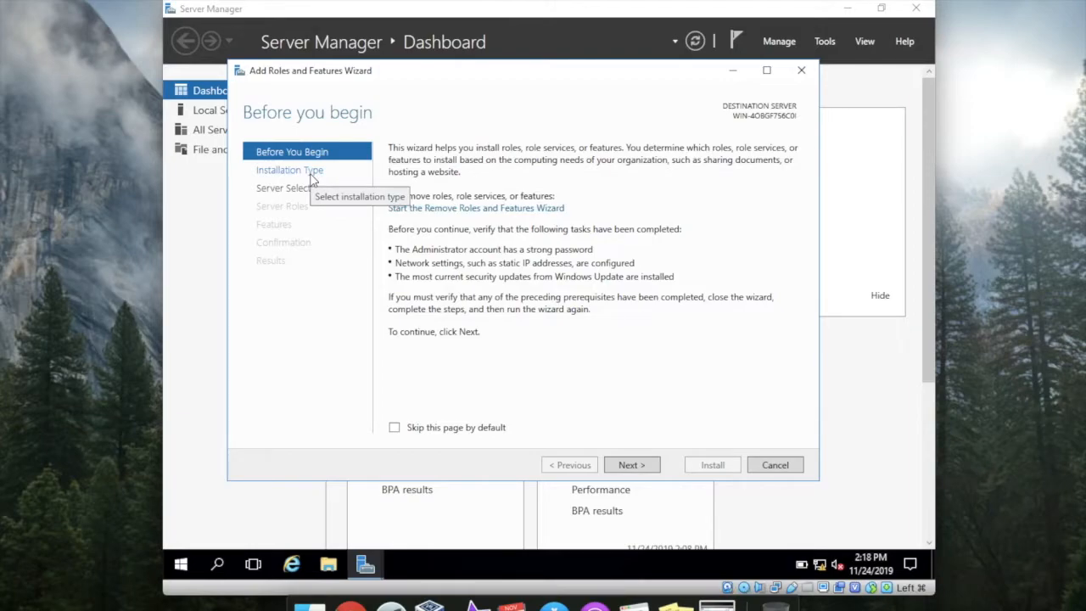
{"action": "left_click", "coordinate": [632, 466]}
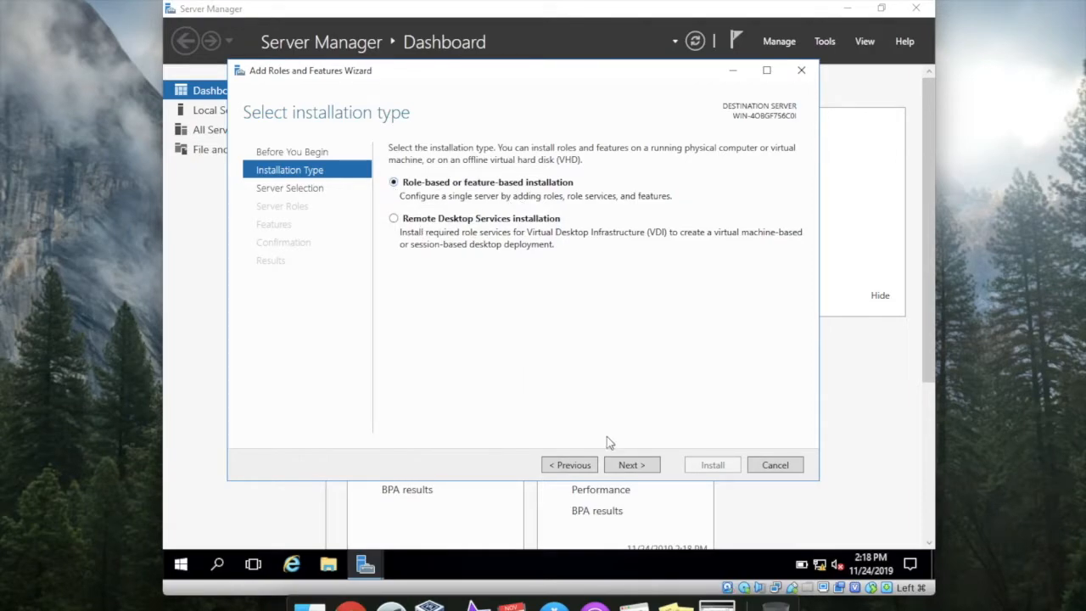
{"action": "left_click", "coordinate": [626, 464]}
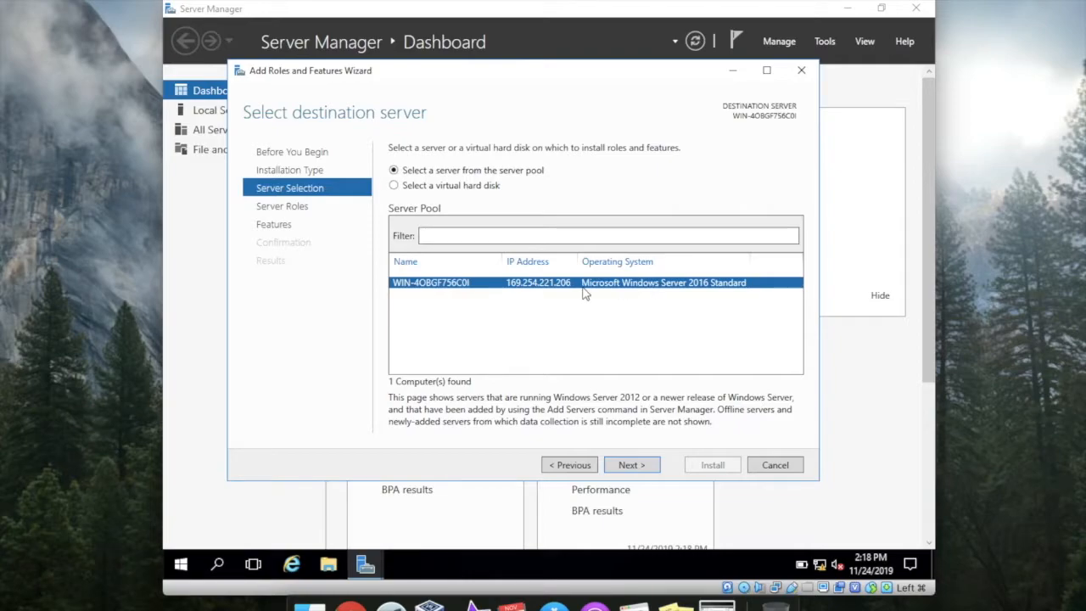
{"action": "left_click", "coordinate": [466, 192]}
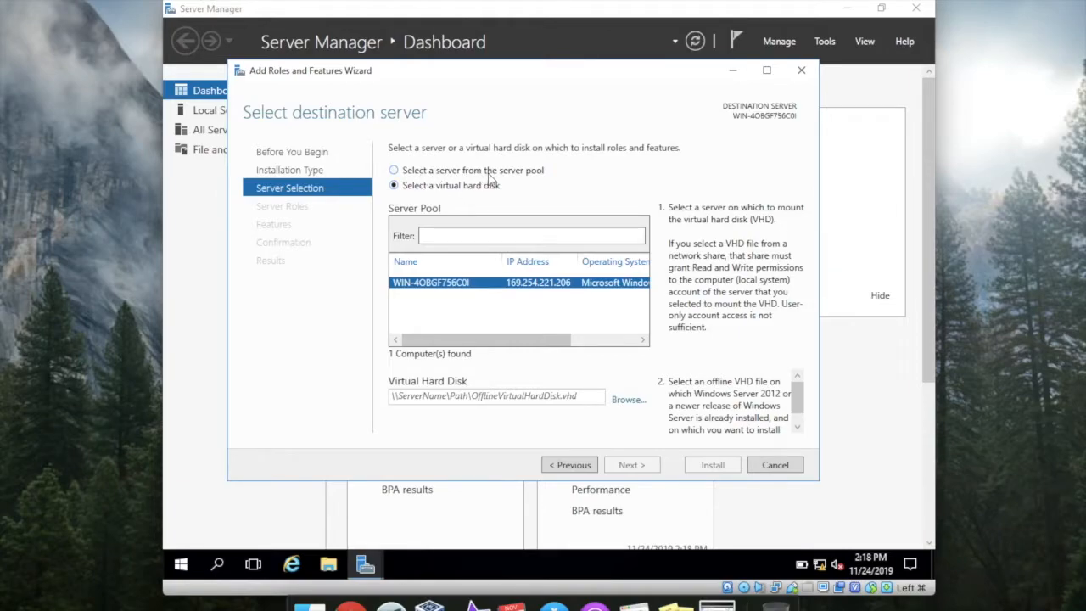
{"action": "left_click", "coordinate": [534, 171]}
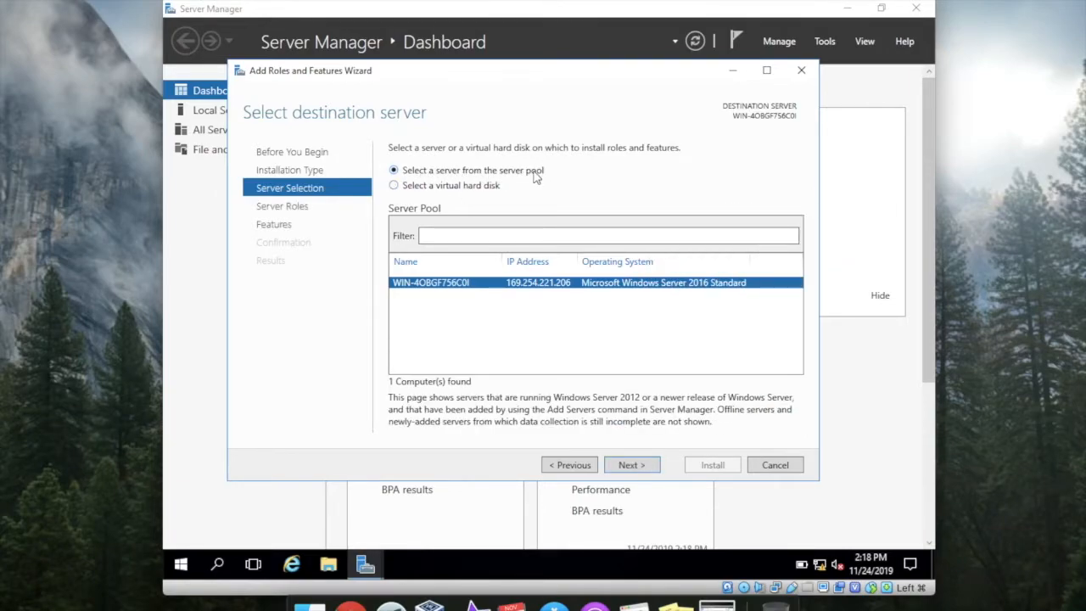
{"action": "left_click", "coordinate": [452, 186]}
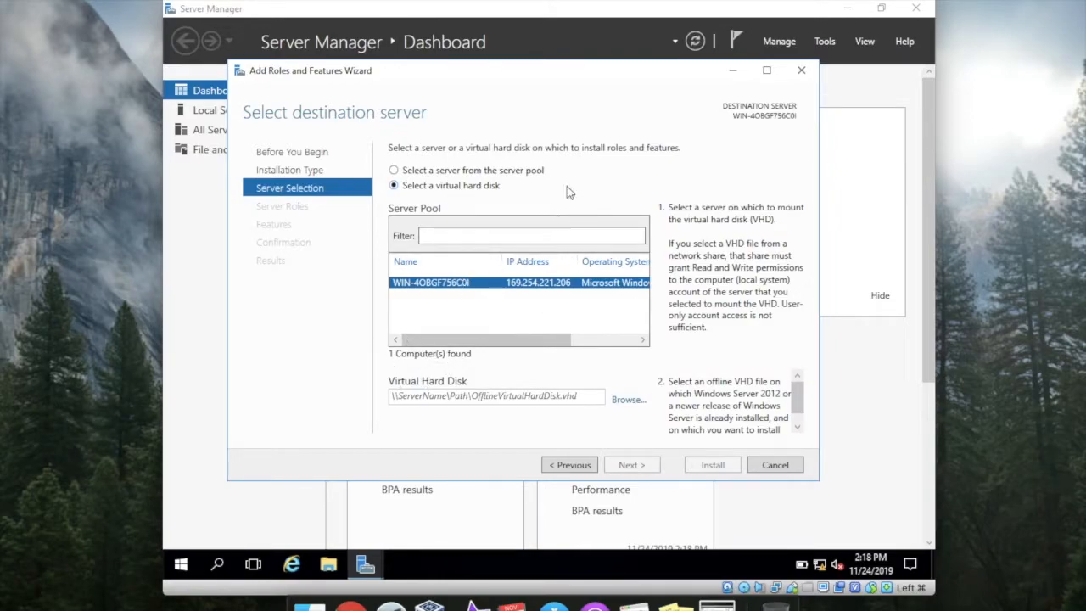
{"action": "left_click", "coordinate": [472, 172]}
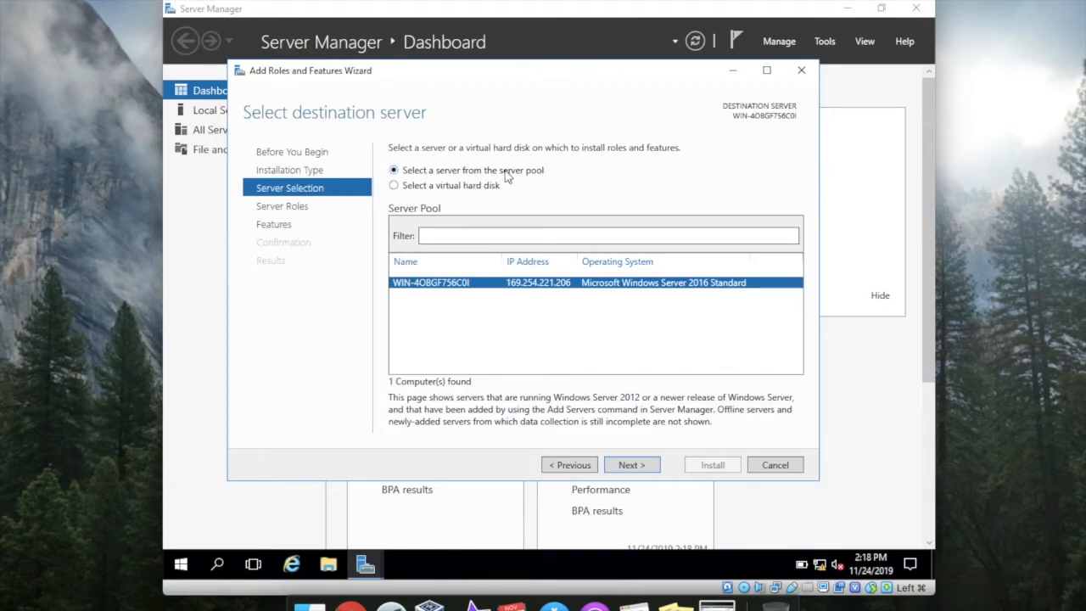
Step: Accept the server-pool destination and select the Active Directory Domain Services role with its required features and the DNS Server role
{"action": "left_click", "coordinate": [632, 465]}
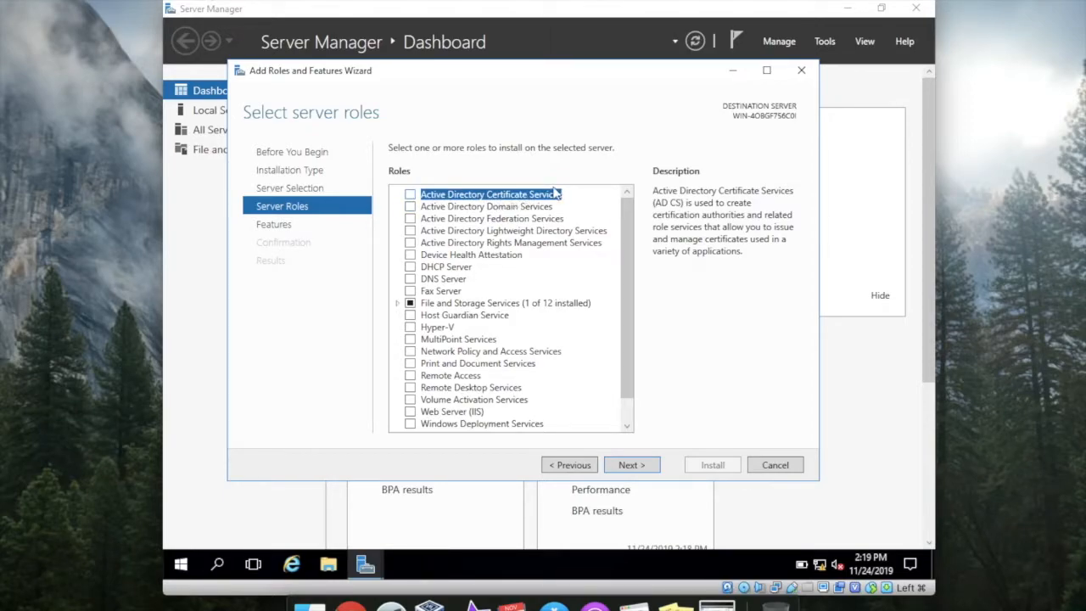
{"action": "left_click", "coordinate": [410, 194]}
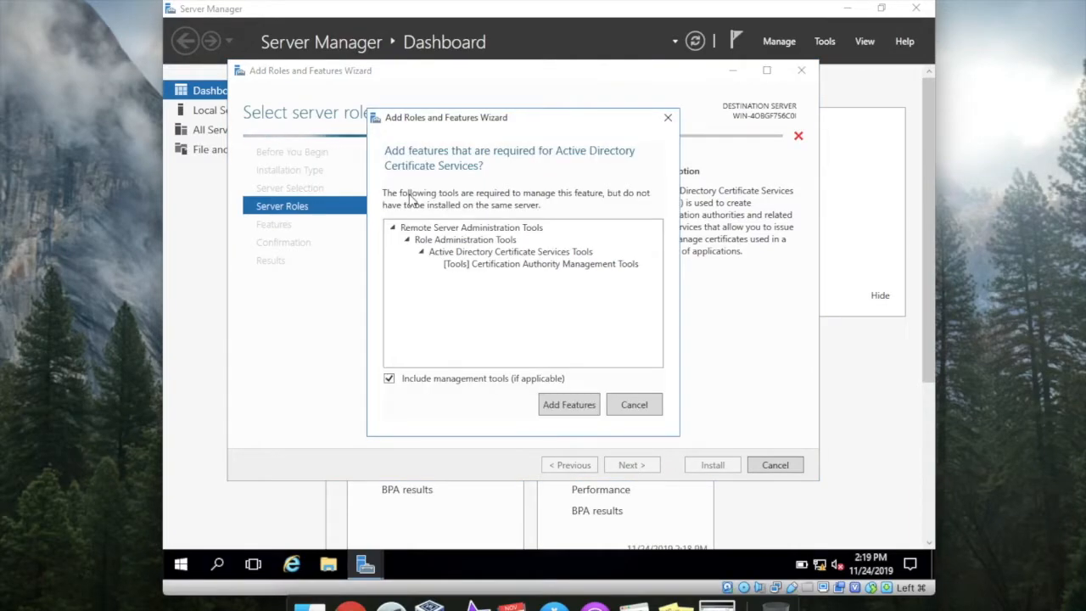
{"action": "left_click", "coordinate": [632, 409]}
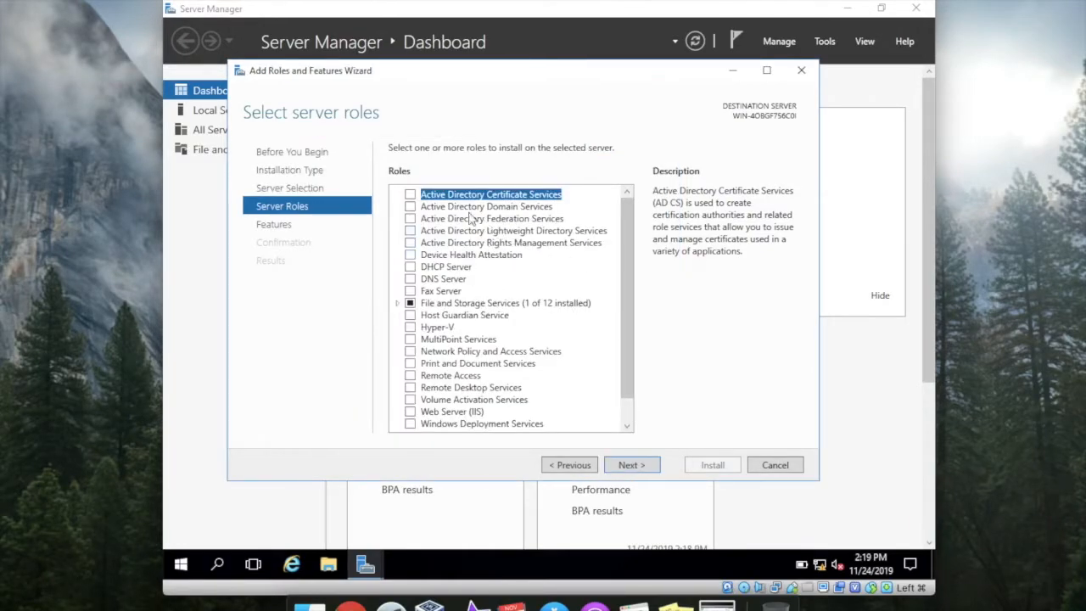
{"action": "left_click", "coordinate": [410, 206]}
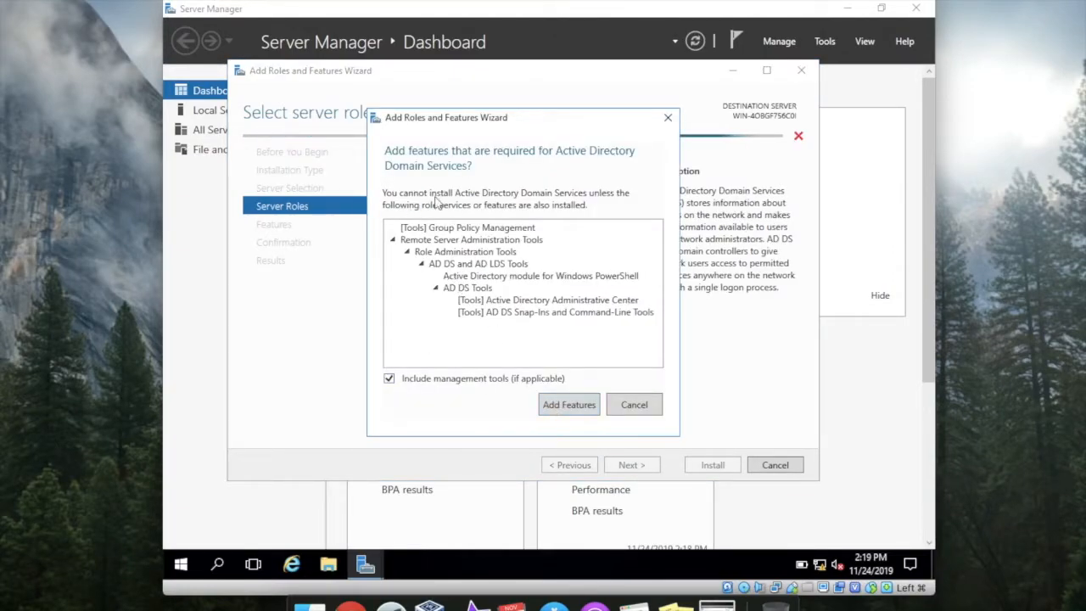
{"action": "left_click", "coordinate": [569, 405]}
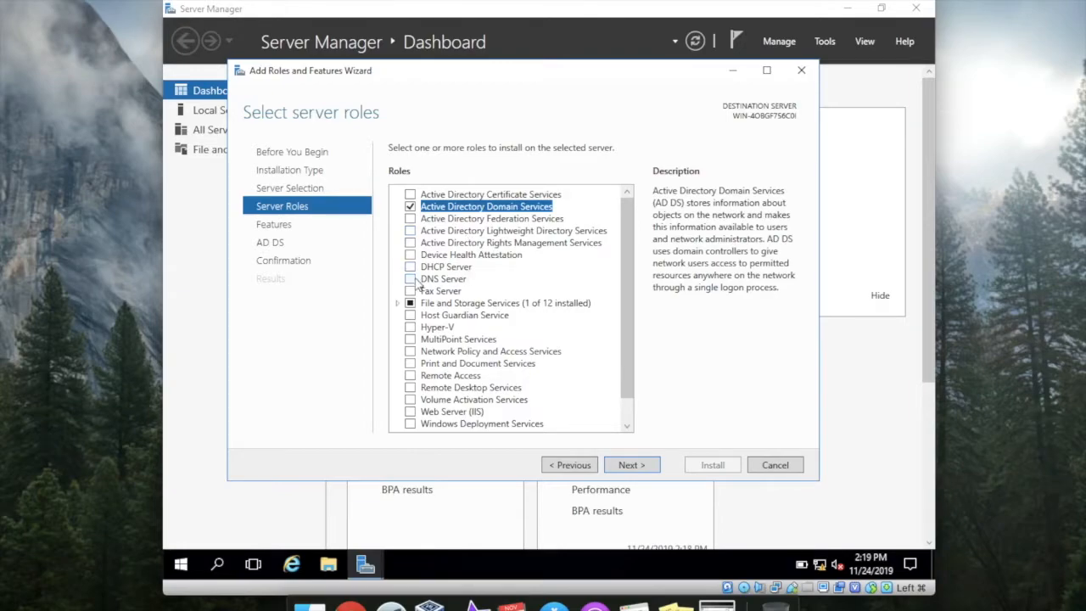
{"action": "left_click", "coordinate": [410, 280]}
{"action": "left_click", "coordinate": [549, 395]}
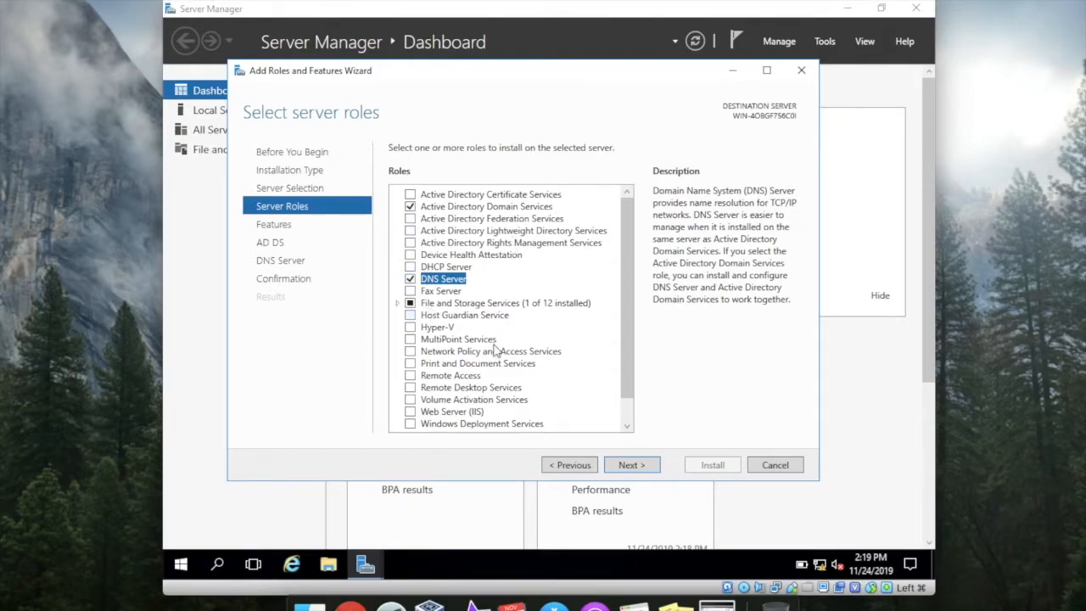
Step: Keep the preselected features, install the chosen roles without automatic restart, and close the wizard once installation finishes
{"action": "left_click", "coordinate": [632, 465]}
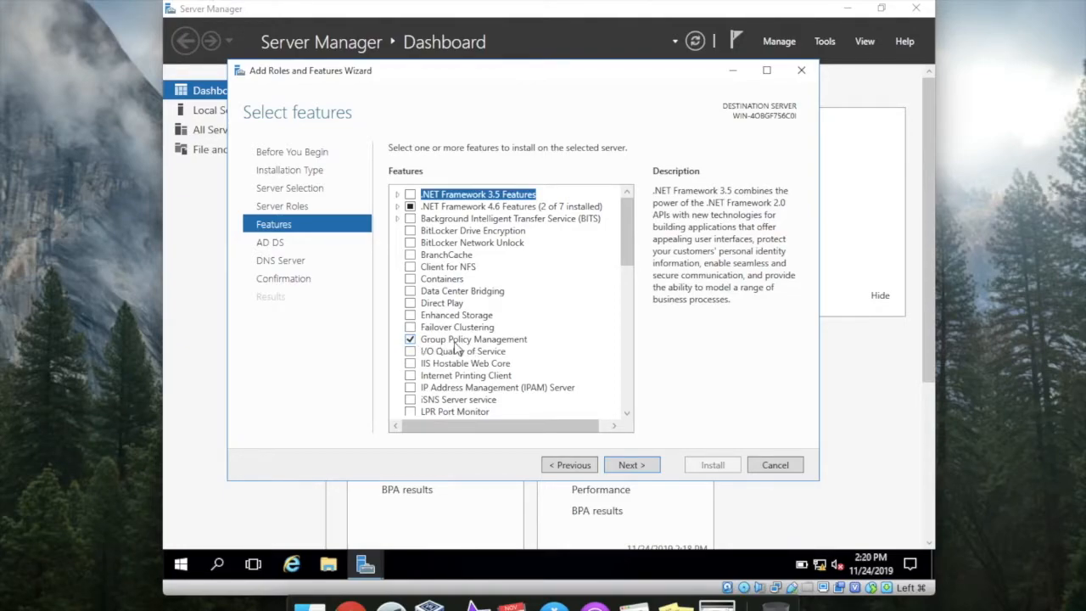
{"action": "left_click", "coordinate": [642, 467]}
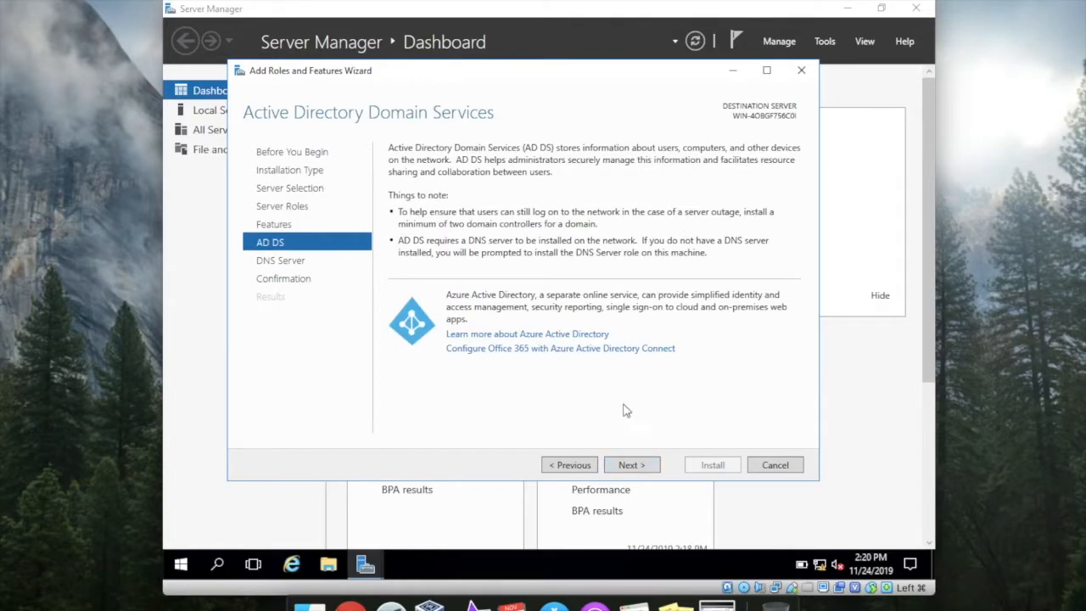
{"action": "left_click", "coordinate": [619, 469]}
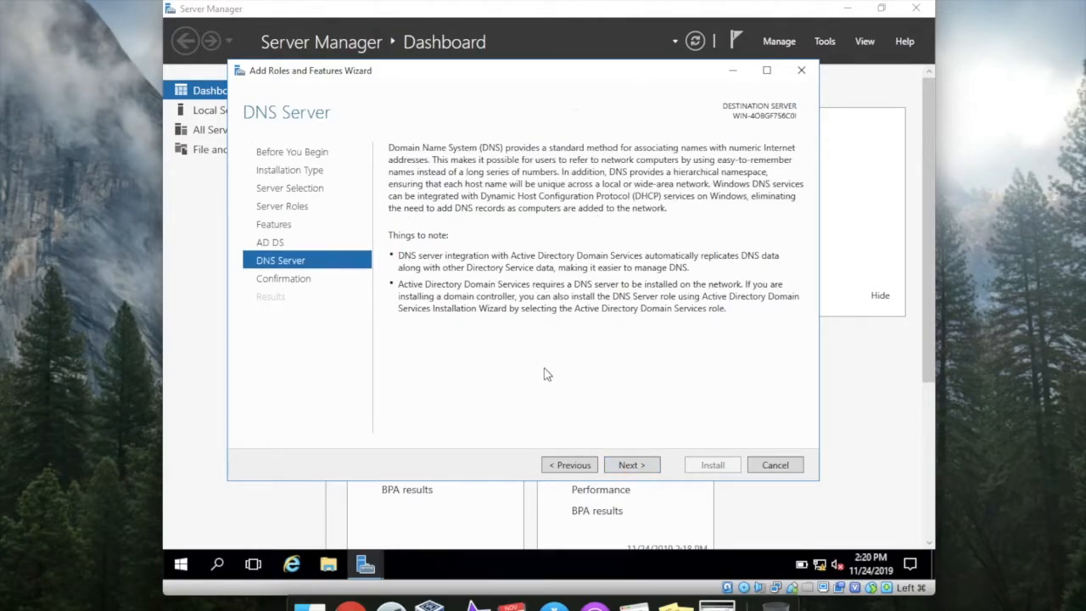
{"action": "left_click", "coordinate": [648, 470]}
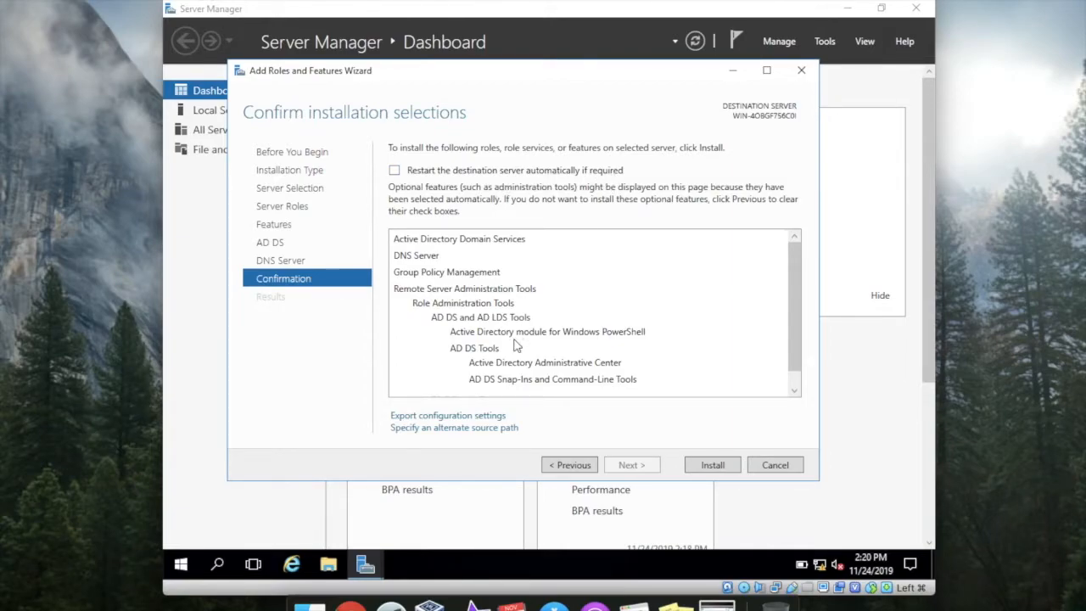
{"action": "scroll", "coordinate": [516, 346], "scroll_direction": "down", "scroll_amount": 1}
{"action": "scroll", "coordinate": [516, 346], "scroll_direction": "up", "scroll_amount": 1}
{"action": "scroll", "coordinate": [422, 302], "scroll_direction": "down", "scroll_amount": 1}
{"action": "scroll", "coordinate": [422, 302], "scroll_direction": "up", "scroll_amount": 1}
{"action": "left_click", "coordinate": [707, 464]}
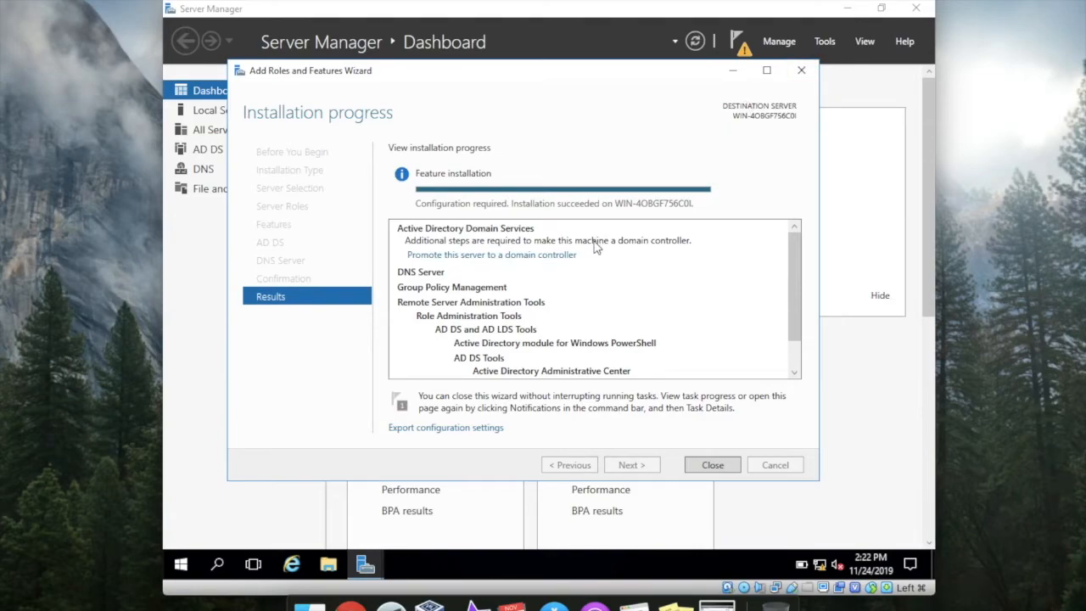
{"action": "left_click", "coordinate": [712, 467]}
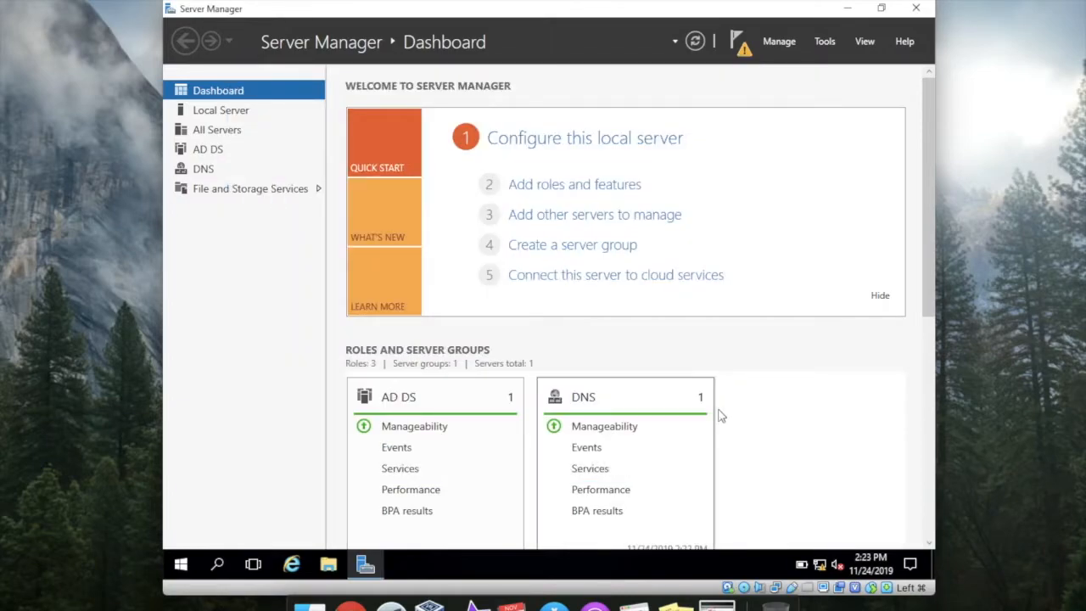
Step: Start promoting this server to a domain controller and choose to add a new forest as the deployment operation
{"action": "left_click", "coordinate": [738, 44]}
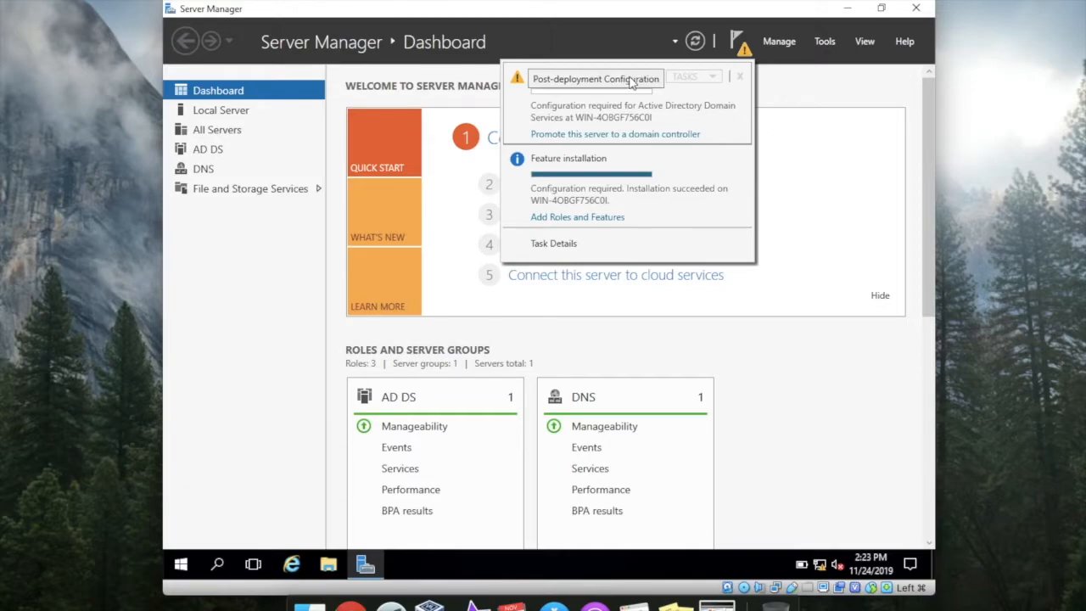
{"action": "left_click", "coordinate": [599, 136]}
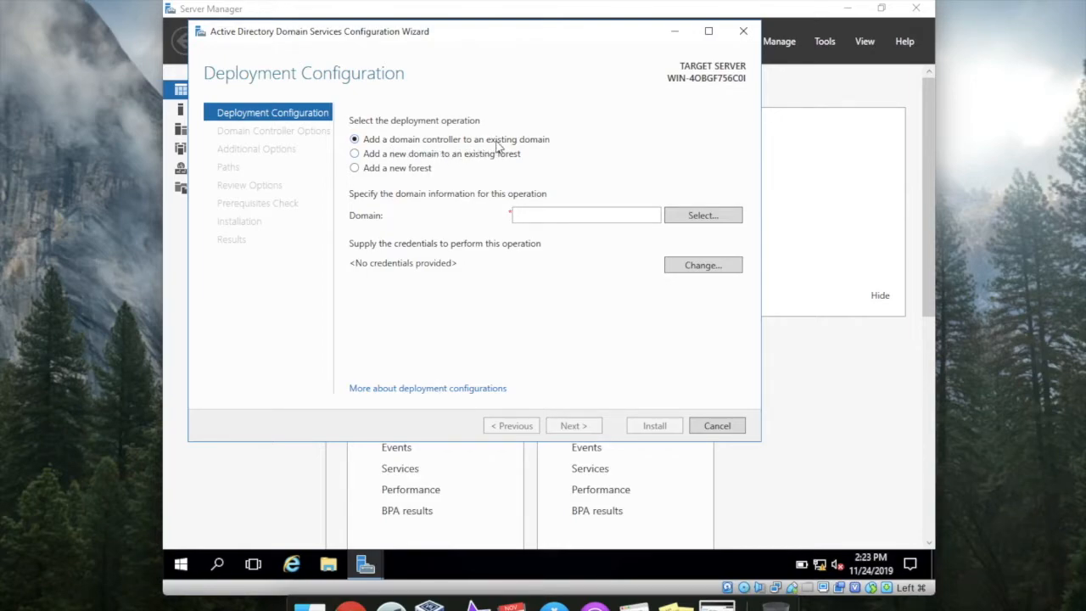
{"action": "left_click", "coordinate": [398, 161]}
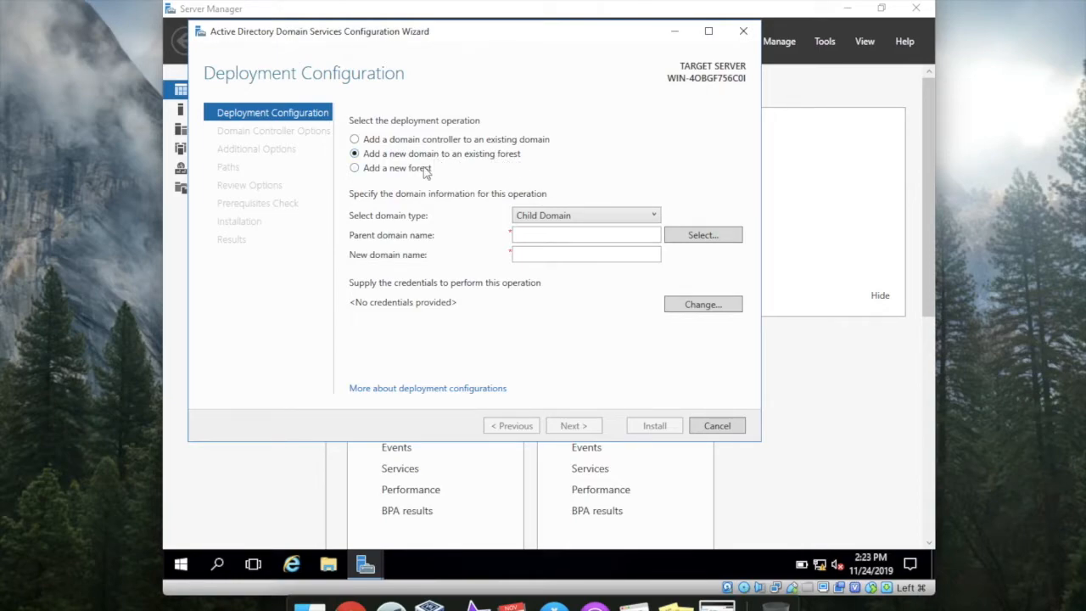
{"action": "left_click", "coordinate": [394, 171]}
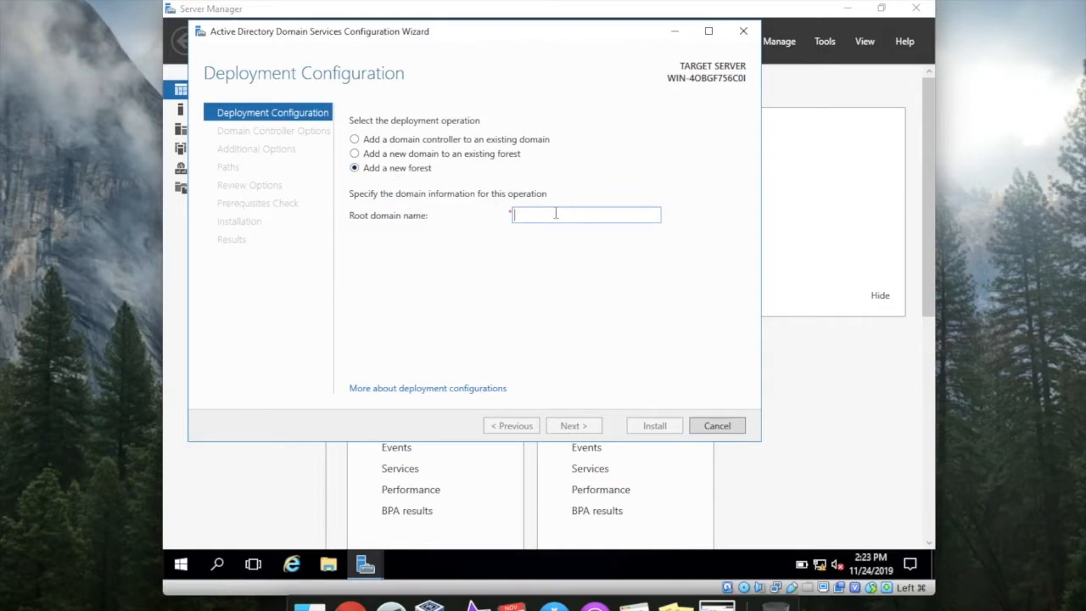
{"action": "left_click", "coordinate": [556, 213]}
{"action": "type", "text": "Lan"}
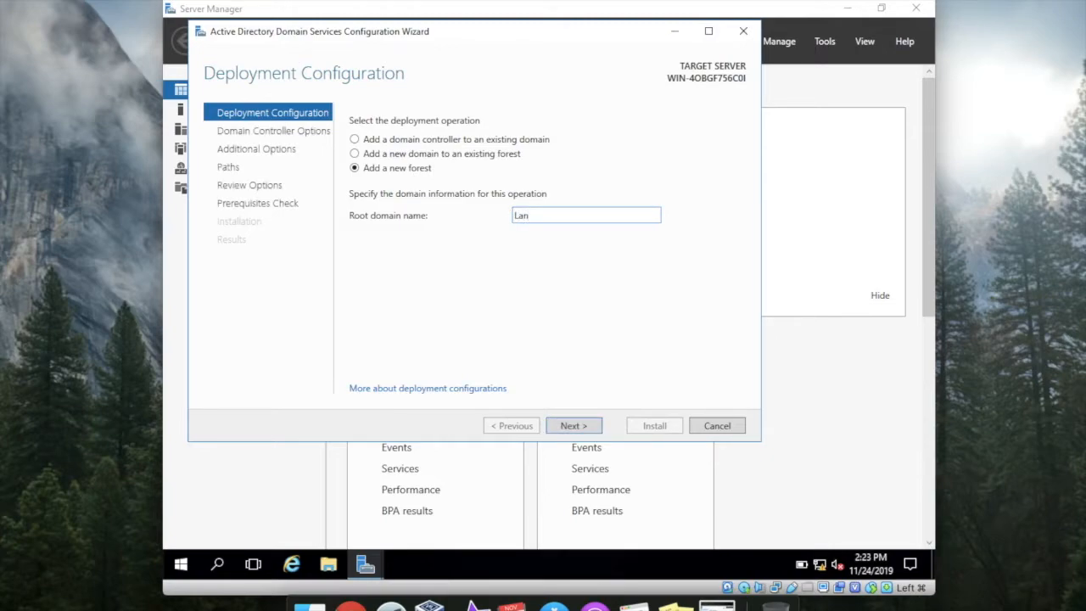
{"action": "type", "text": "V"}
{"action": "key", "text": "BackSpace"}
{"action": "key", "text": "BackSpace"}
{"action": "key", "text": "BackSpace"}
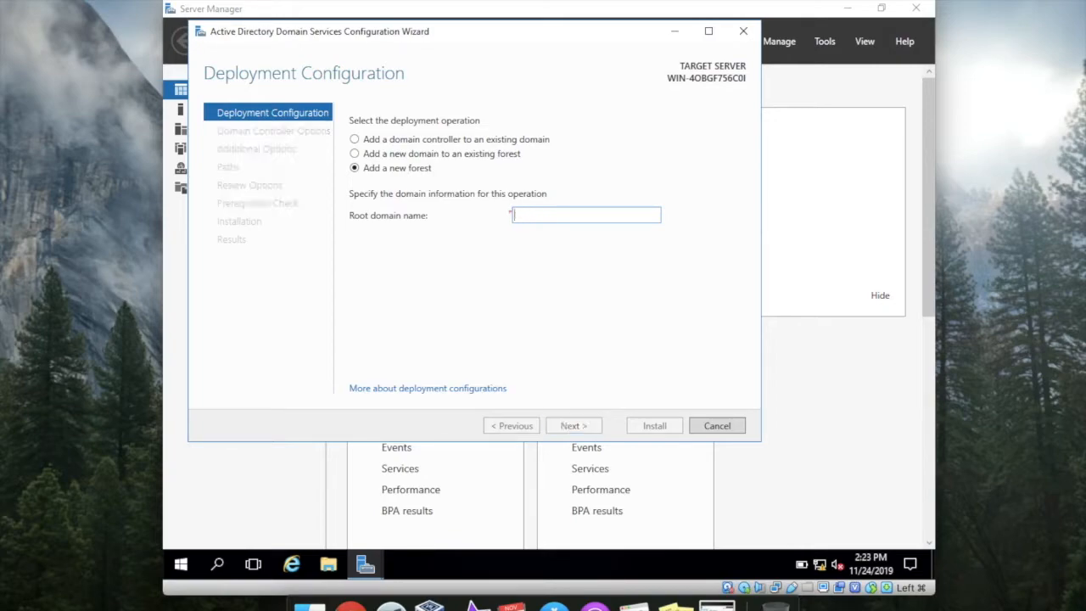
{"action": "type", "text": "xyz"}
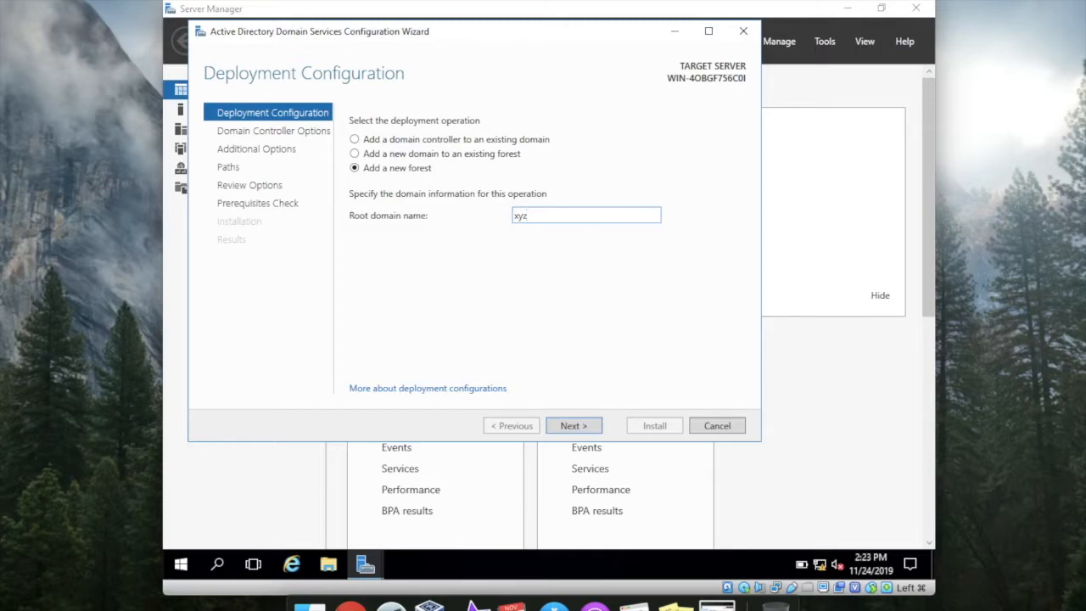
{"action": "key", "text": "BackSpace"}
{"action": "key", "text": "BackSpace"}
{"action": "key", "text": "BackSpace"}
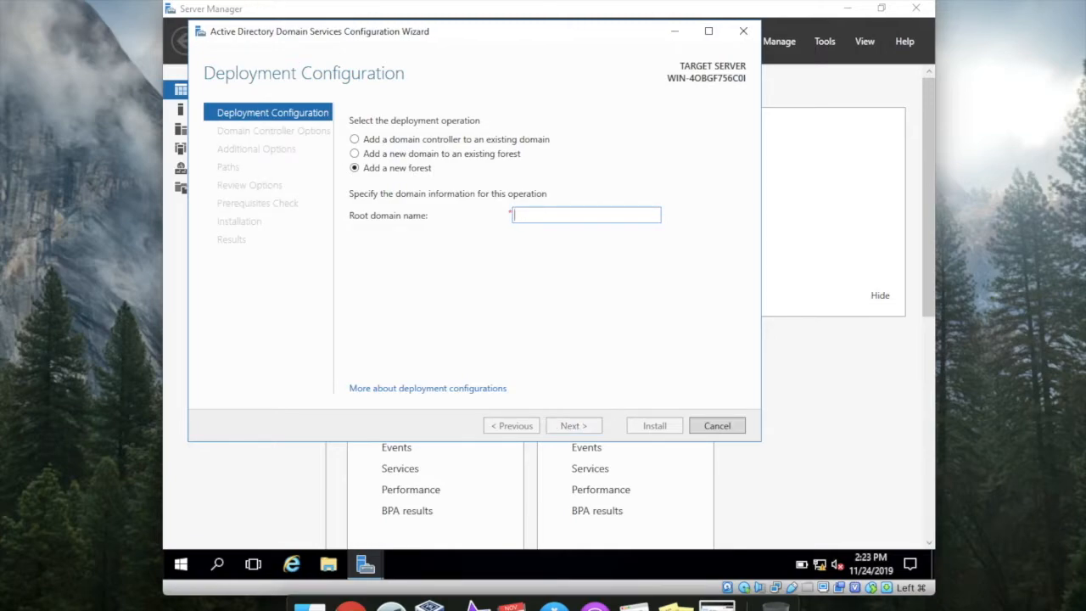
{"action": "type", "text": "oracl"}
{"action": "key", "text": "BackSpace"}
{"action": "key", "text": "BackSpace"}
{"action": "key", "text": "BackSpace"}
{"action": "key", "text": "BackSpace"}
{"action": "key", "text": "BackSpace"}
{"action": "key", "text": "BackSpace"}
Step: Try to continue with Lan as the root domain name and open the full verification message
{"action": "type", "text": "Lan"}
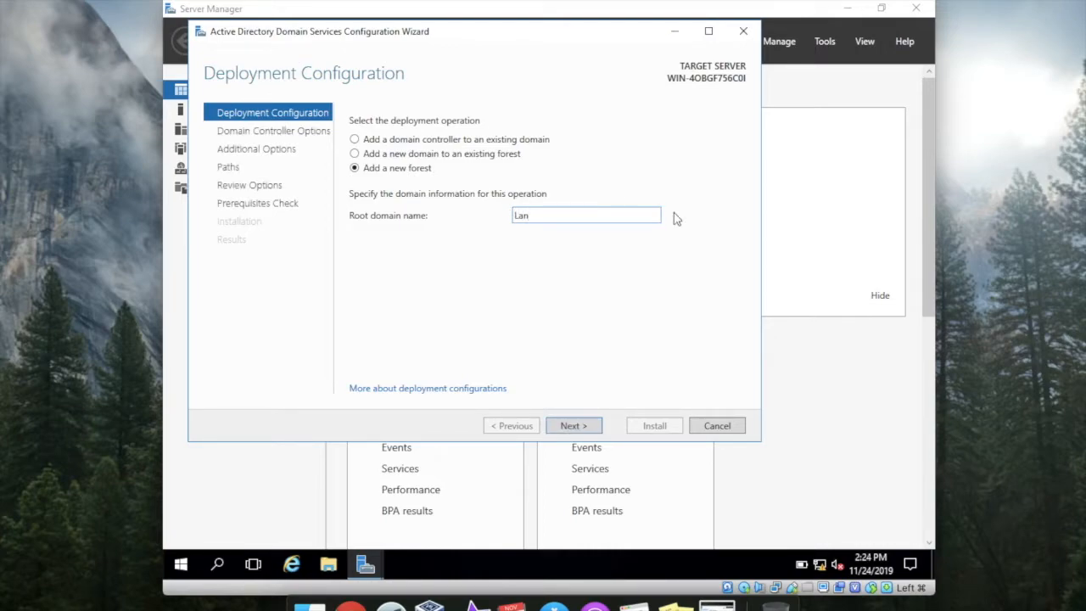
{"action": "left_click", "coordinate": [567, 431]}
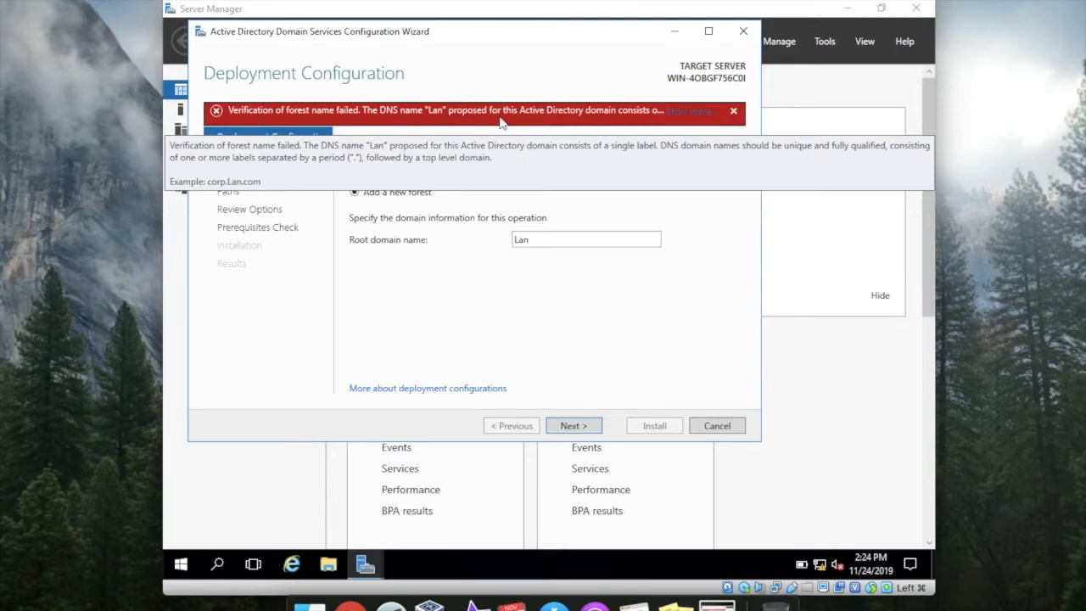
{"action": "left_click", "coordinate": [687, 111]}
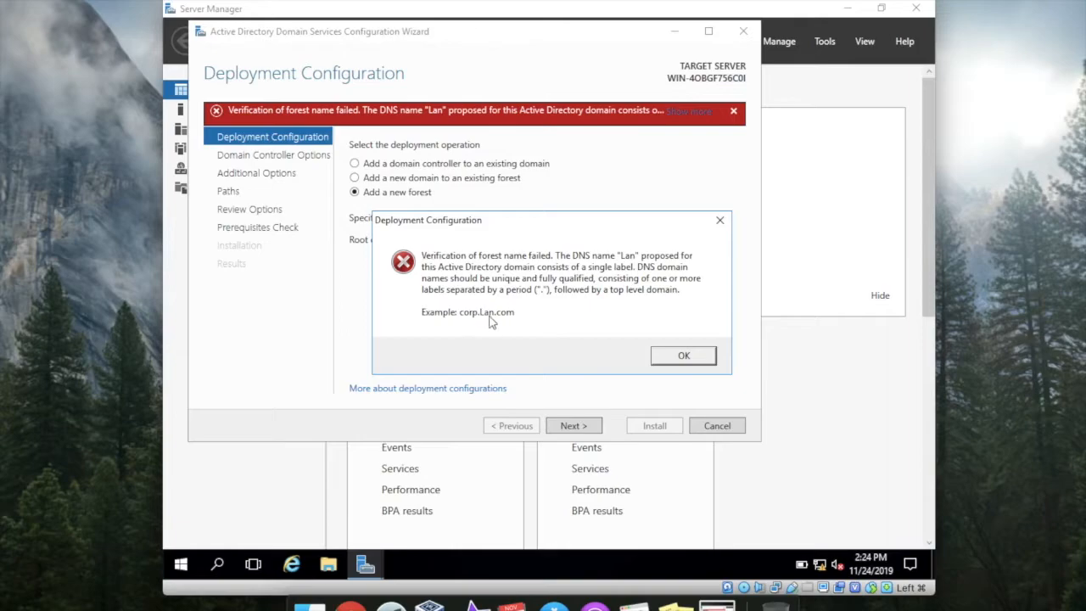
Step: Dismiss the verification message, set the root domain name to Lan.com, and continue to the domain controller options
{"action": "left_click", "coordinate": [682, 356]}
{"action": "double_click", "coordinate": [546, 241]}
{"action": "left_click", "coordinate": [546, 241]}
{"action": "type", "text": ".com"}
{"action": "key", "text": "BackSpace"}
{"action": "key", "text": "BackSpace"}
{"action": "key", "text": "BackSpace"}
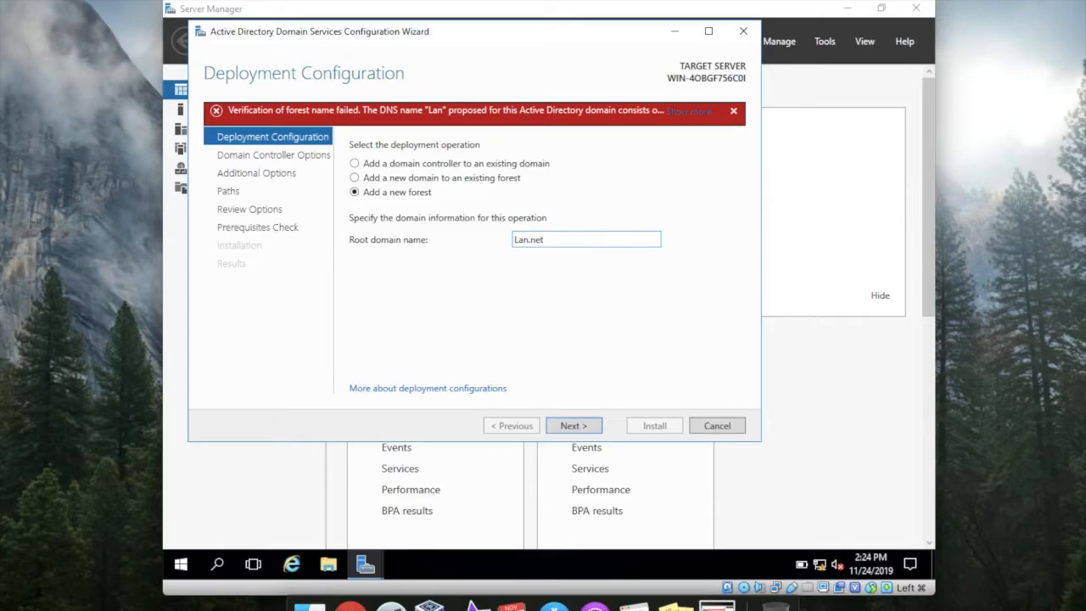
{"action": "key", "text": "BackSpace"}
{"action": "key", "text": "BackSpace"}
{"action": "key", "text": "BackSpace"}
{"action": "type", "text": "com"}
{"action": "left_click", "coordinate": [573, 427]}
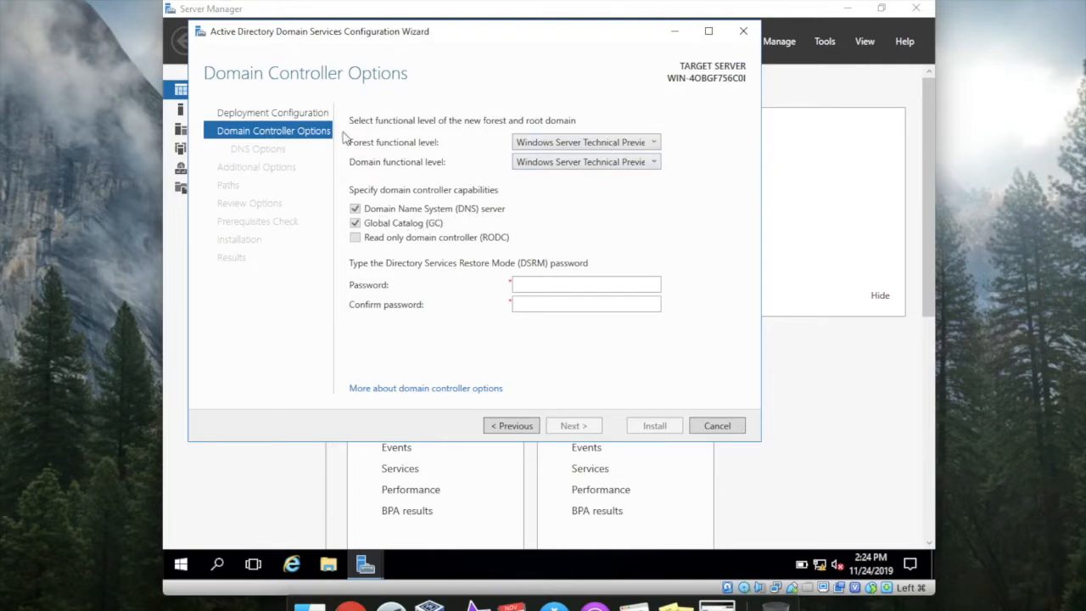
Step: Enter and confirm a Directory Services Restore Mode (DSRM) password
{"action": "left_click", "coordinate": [541, 285]}
{"action": "type", "text": "***"}
{"action": "left_click", "coordinate": [546, 301]}
{"action": "type", "text": "***"}
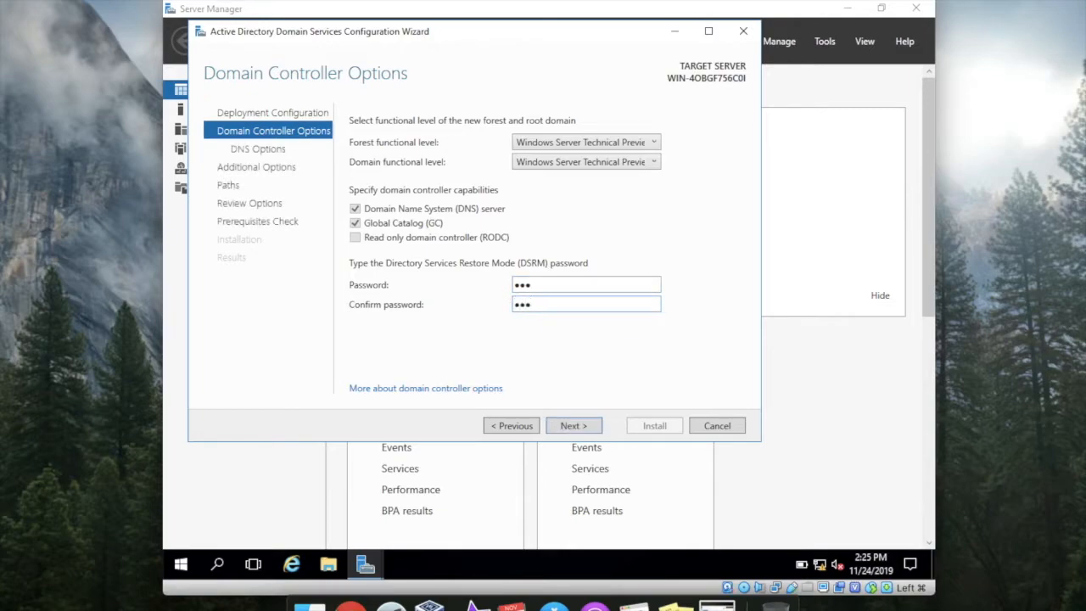
Step: Replace the DSRM password and its confirmation with a longer password, and continue to the DNS options
{"action": "double_click", "coordinate": [552, 287]}
{"action": "type", "text": "*****"}
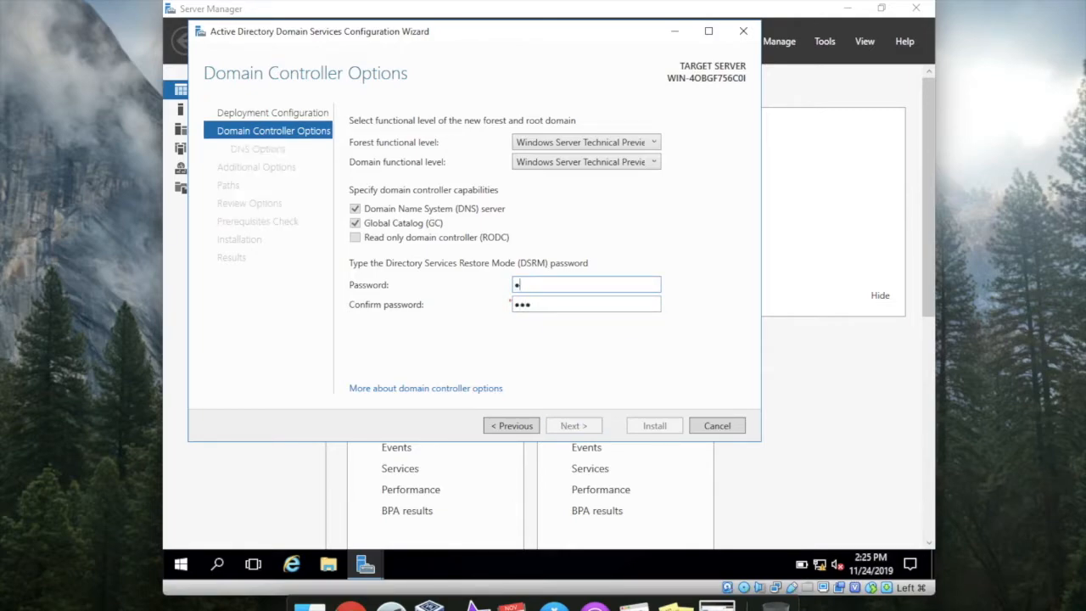
{"action": "double_click", "coordinate": [563, 306]}
{"action": "type", "text": "*******"}
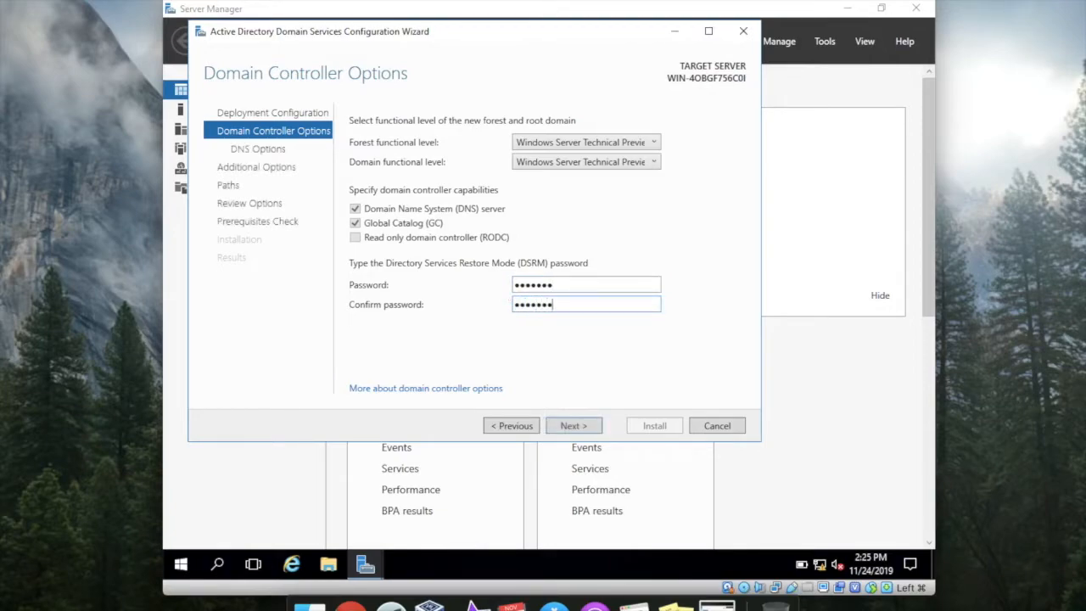
{"action": "left_click", "coordinate": [572, 425]}
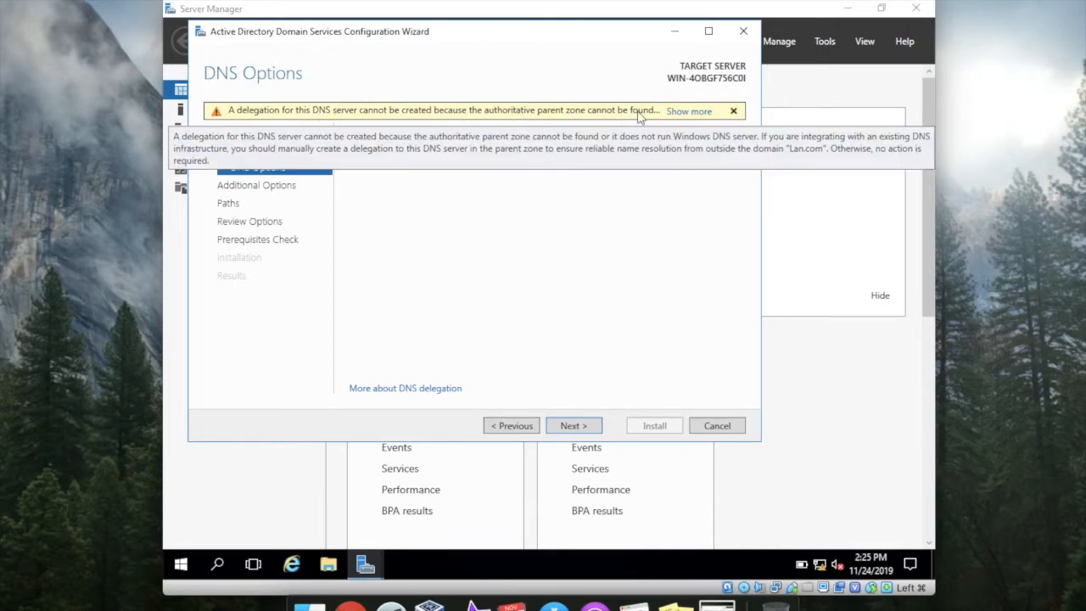
Step: Read the full DNS delegation warning and continue without creating a DNS delegation
{"action": "left_click", "coordinate": [680, 113]}
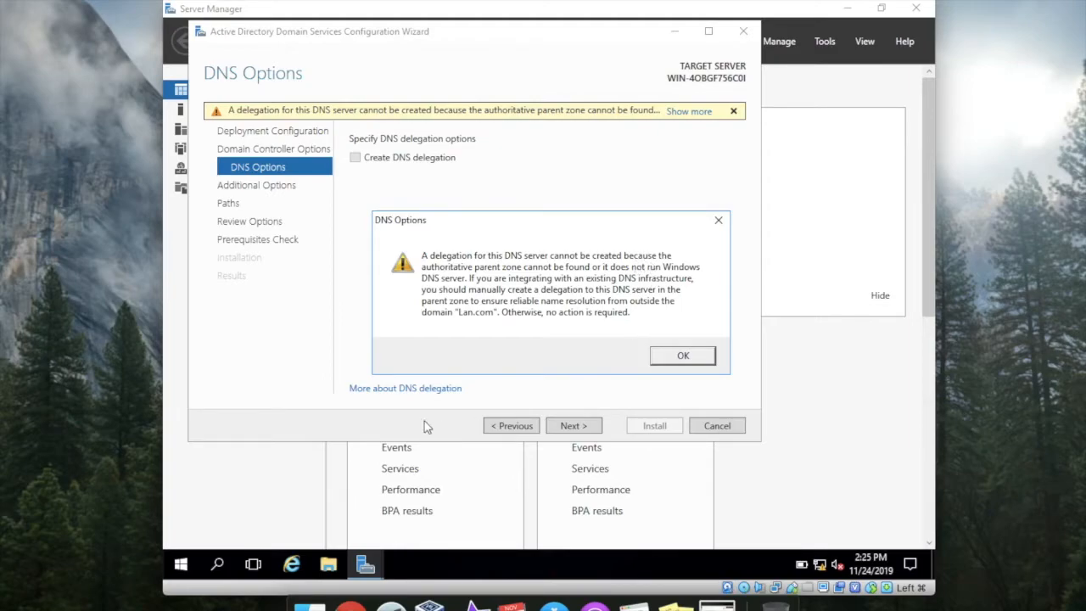
{"action": "left_click", "coordinate": [689, 355]}
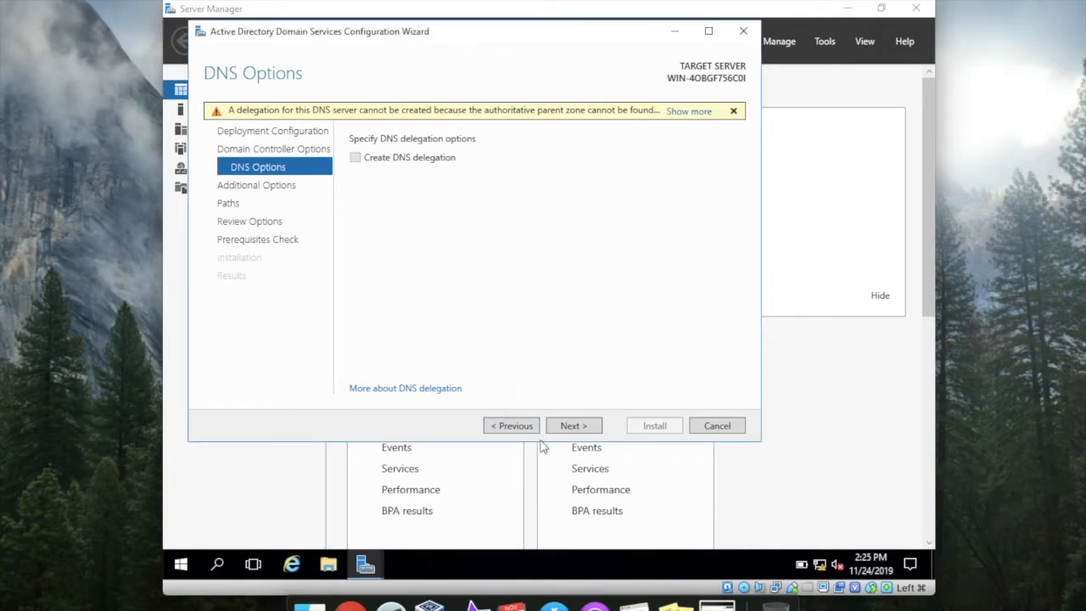
{"action": "left_click", "coordinate": [567, 426]}
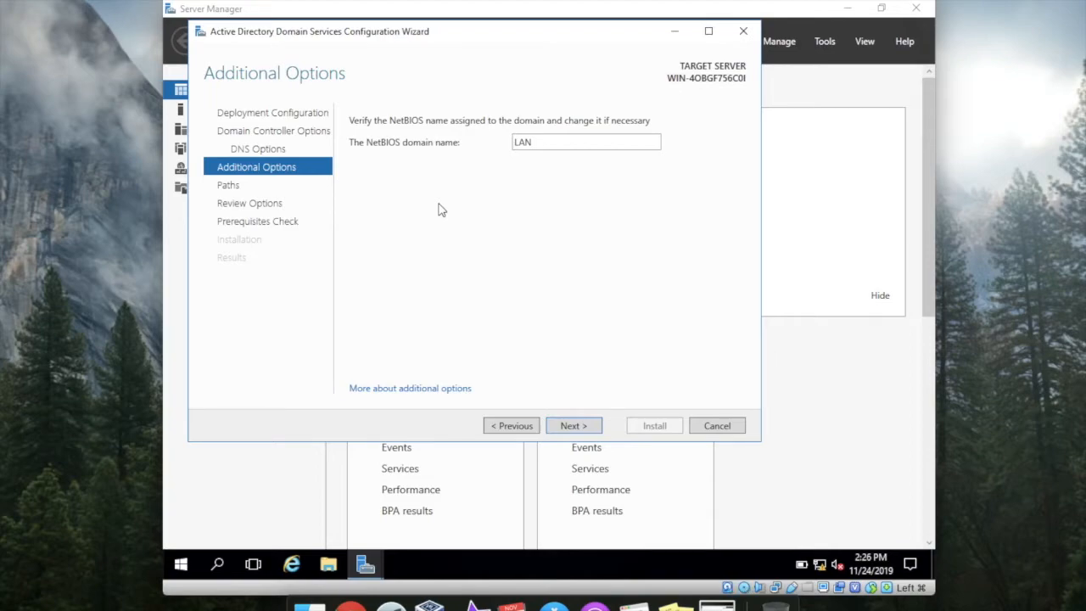
Step: Keep the NetBIOS domain name LAN and the default database, log and SYSVOL folders, and proceed to the prerequisites check
{"action": "double_click", "coordinate": [544, 142]}
{"action": "left_click", "coordinate": [544, 142]}
{"action": "left_click", "coordinate": [566, 428]}
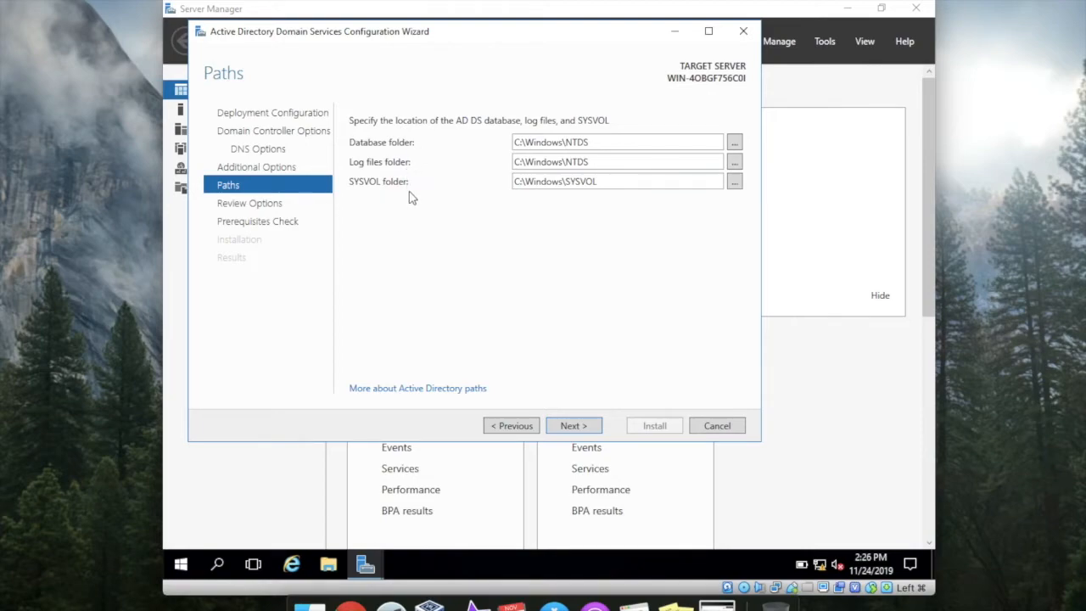
{"action": "left_click", "coordinate": [577, 431]}
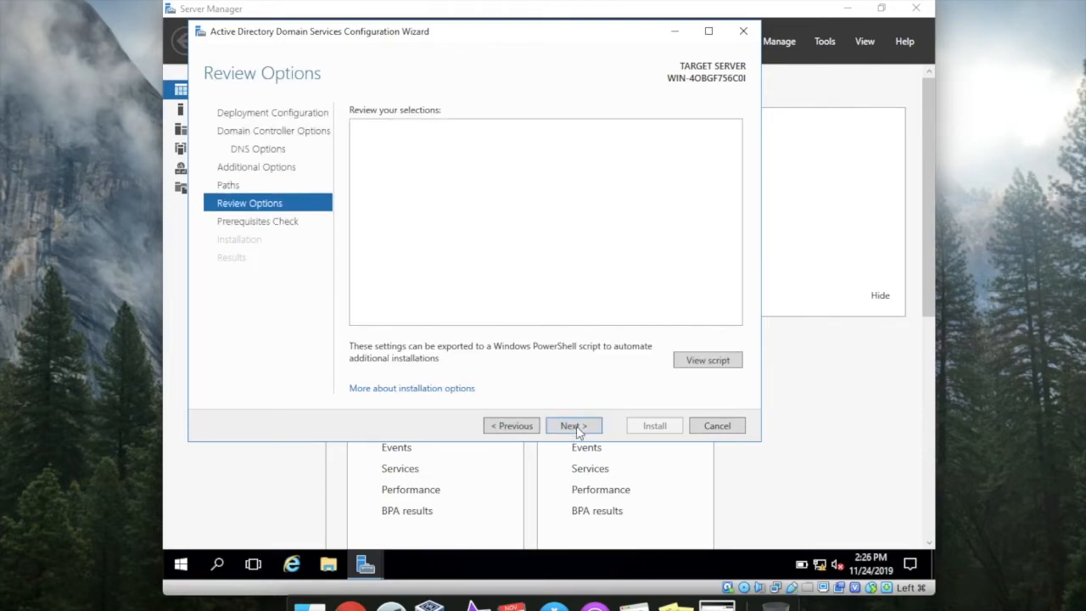
{"action": "left_click", "coordinate": [571, 427]}
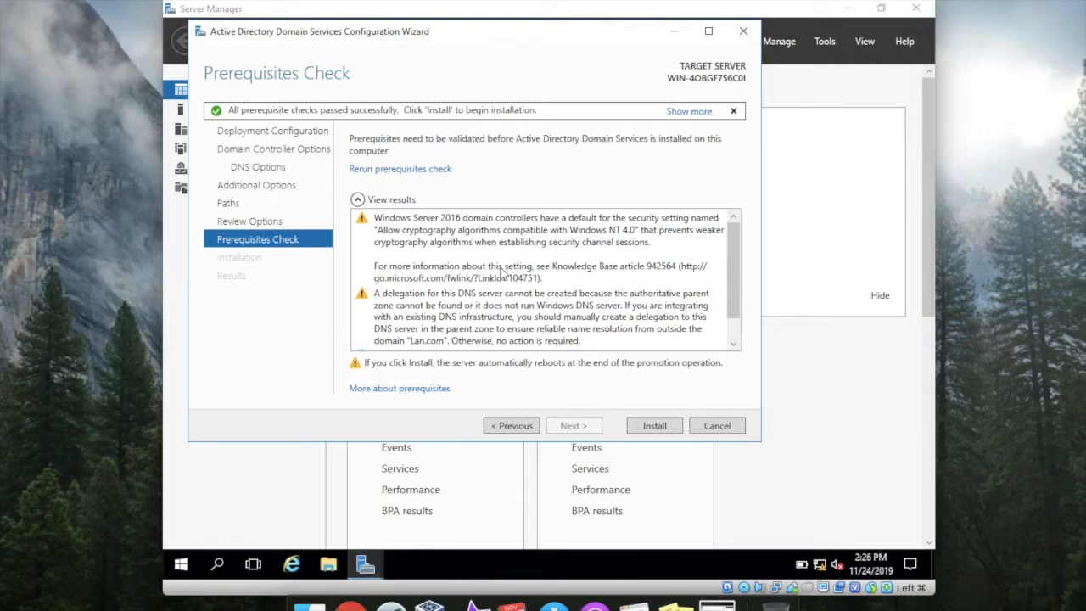
Step: Review the prerequisites check results and start the domain controller installation
{"action": "scroll", "coordinate": [501, 273], "scroll_direction": "down", "scroll_amount": 1}
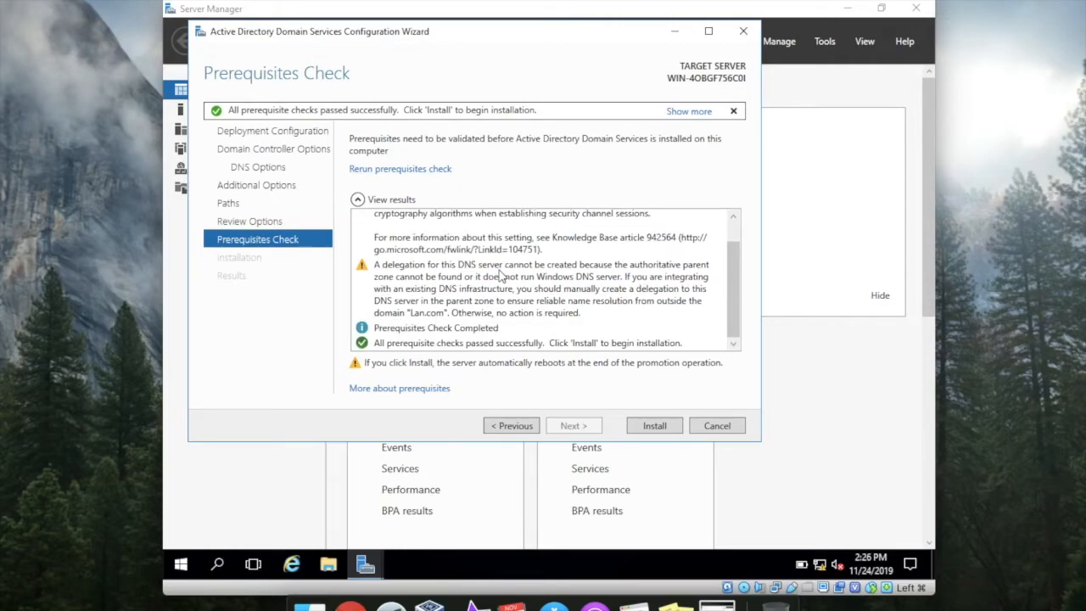
{"action": "scroll", "coordinate": [501, 273], "scroll_direction": "up", "scroll_amount": 1}
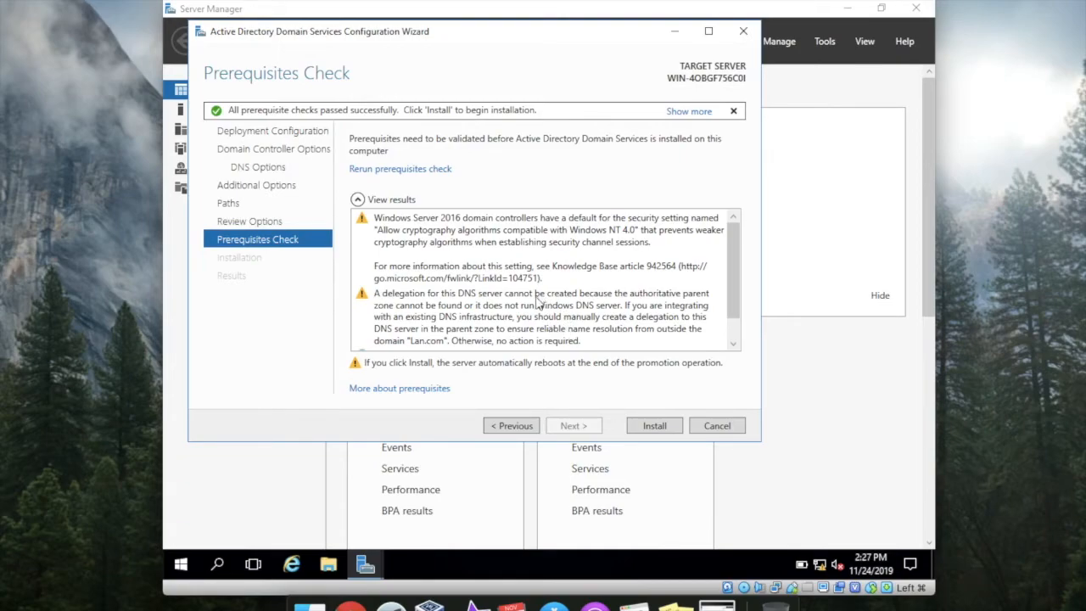
{"action": "left_click", "coordinate": [655, 429]}
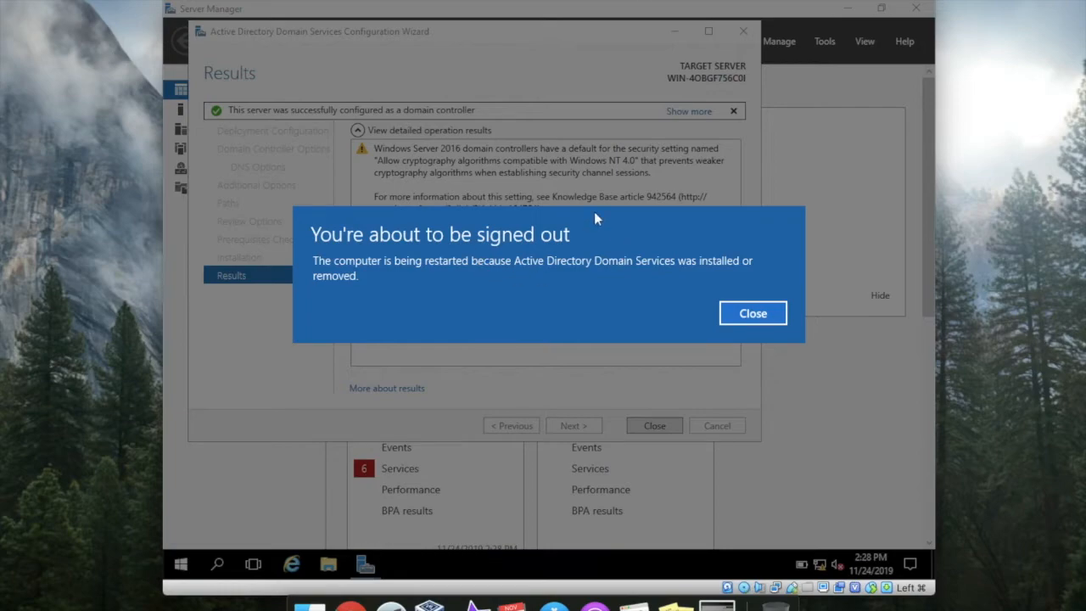
Step: Dismiss the restart notice and close both the configuration wizard and Server Manager
{"action": "left_click", "coordinate": [753, 313]}
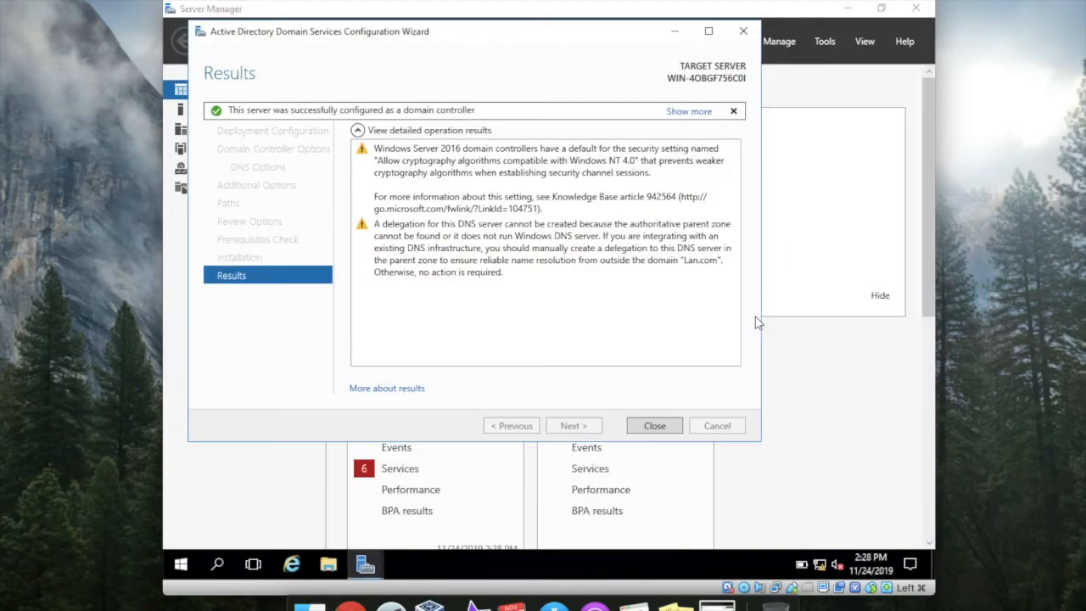
{"action": "left_click", "coordinate": [648, 426]}
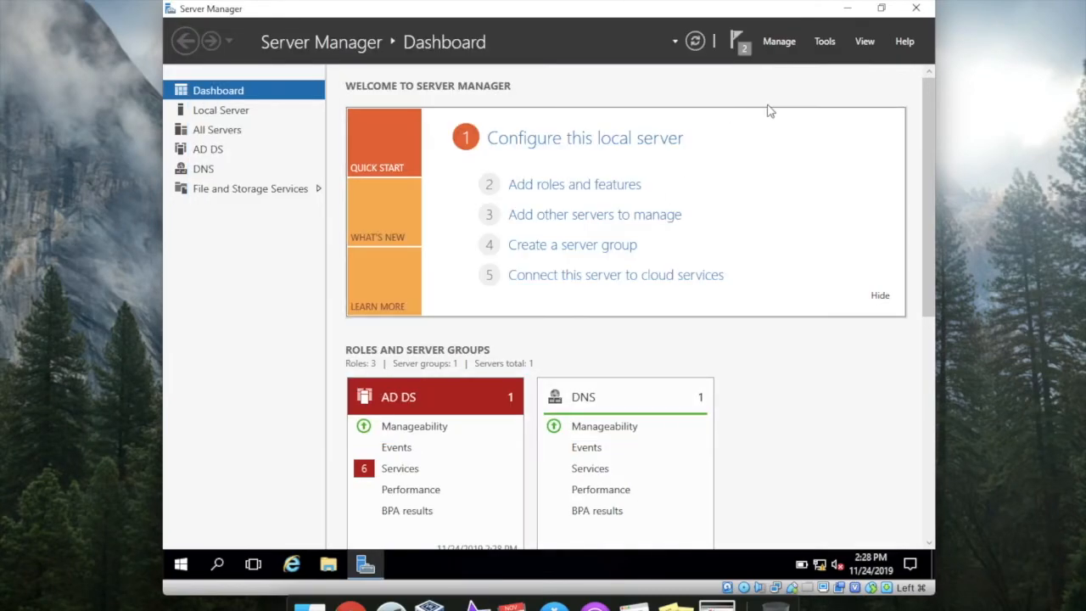
{"action": "left_click", "coordinate": [917, 10]}
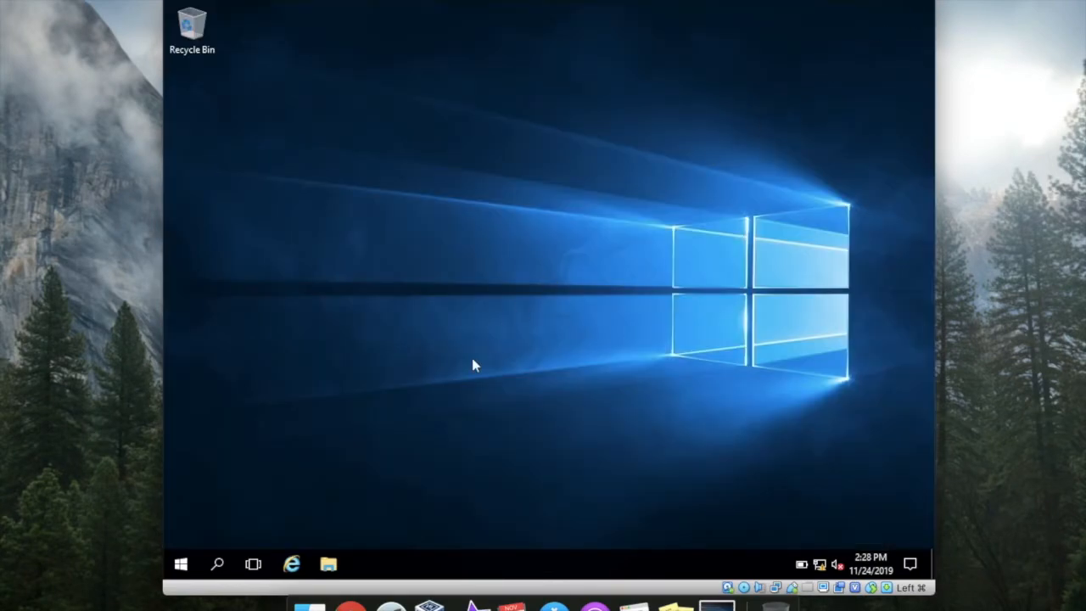
{"action": "left_click", "coordinate": [181, 564]}
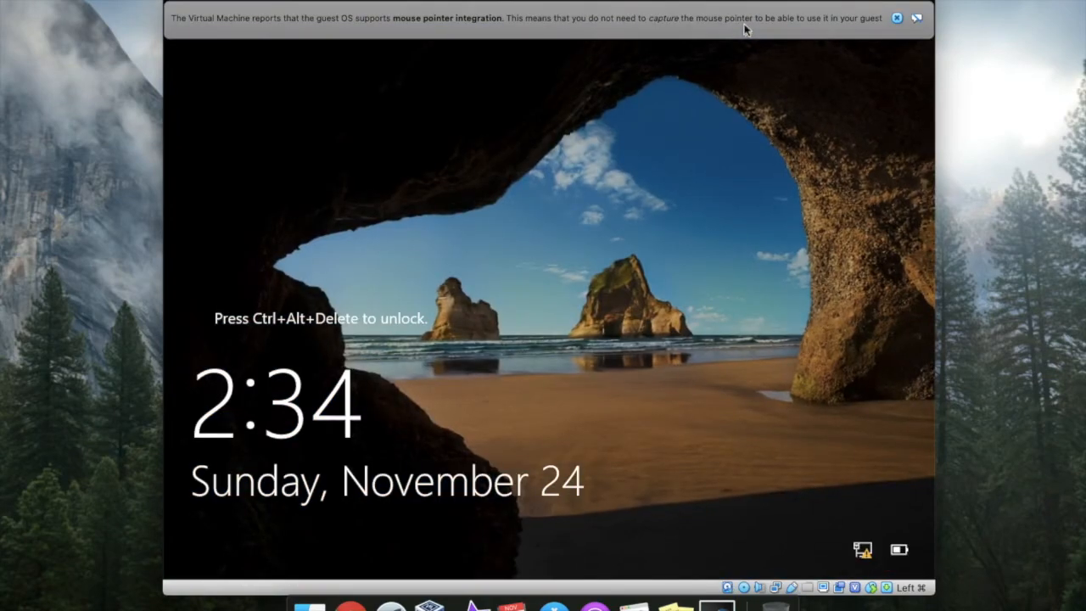
Step: Unlock the restarted virtual machine by sending it Ctrl-Alt-Del, and sign in as LAN\Administrator with the account password
{"action": "left_click", "coordinate": [897, 18]}
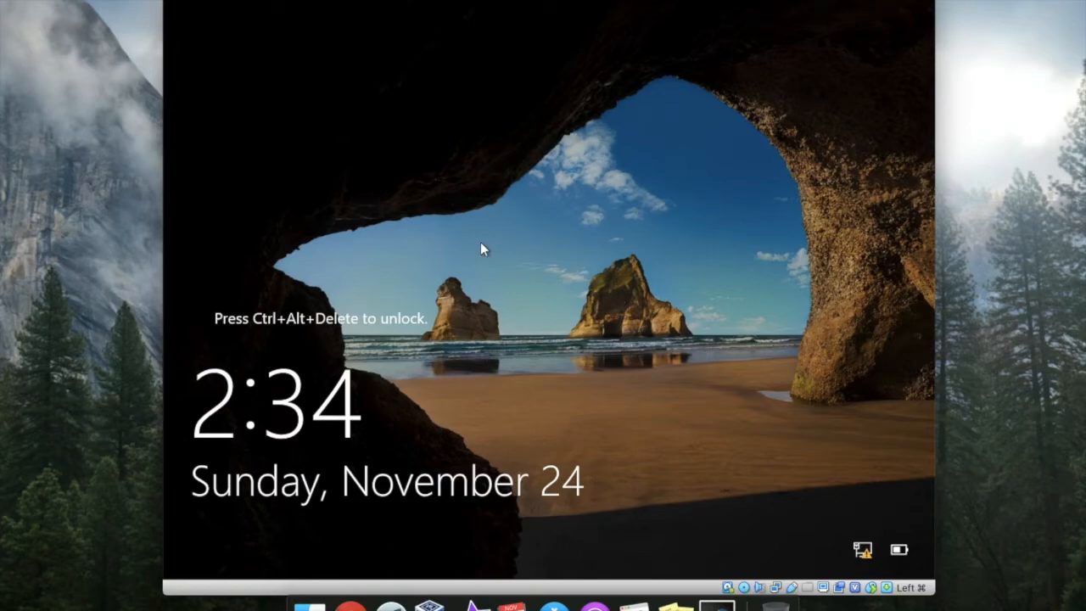
{"action": "left_click", "coordinate": [885, 587]}
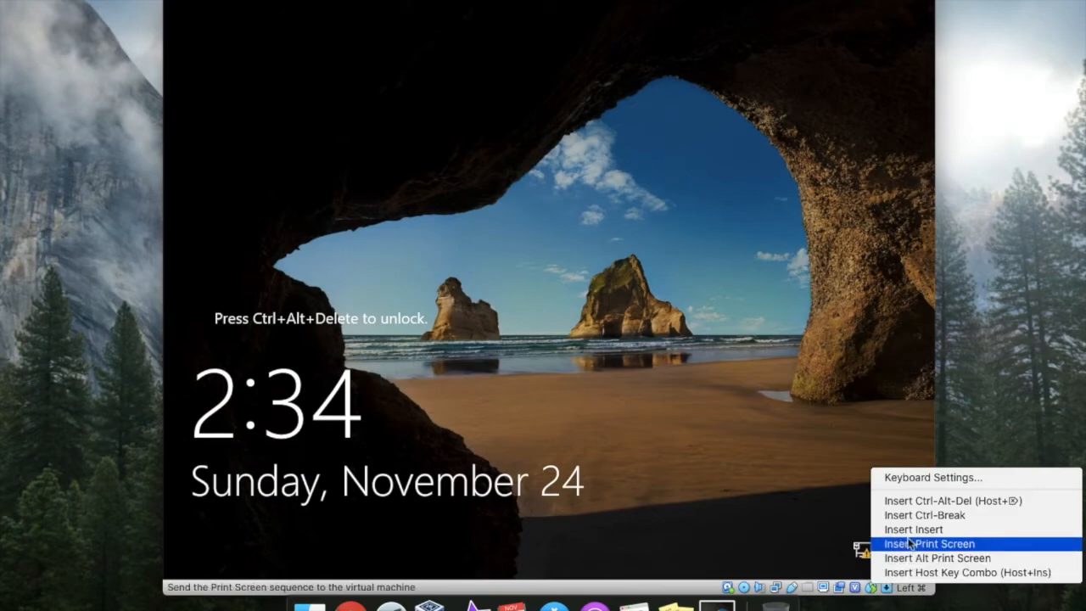
{"action": "left_click", "coordinate": [923, 500]}
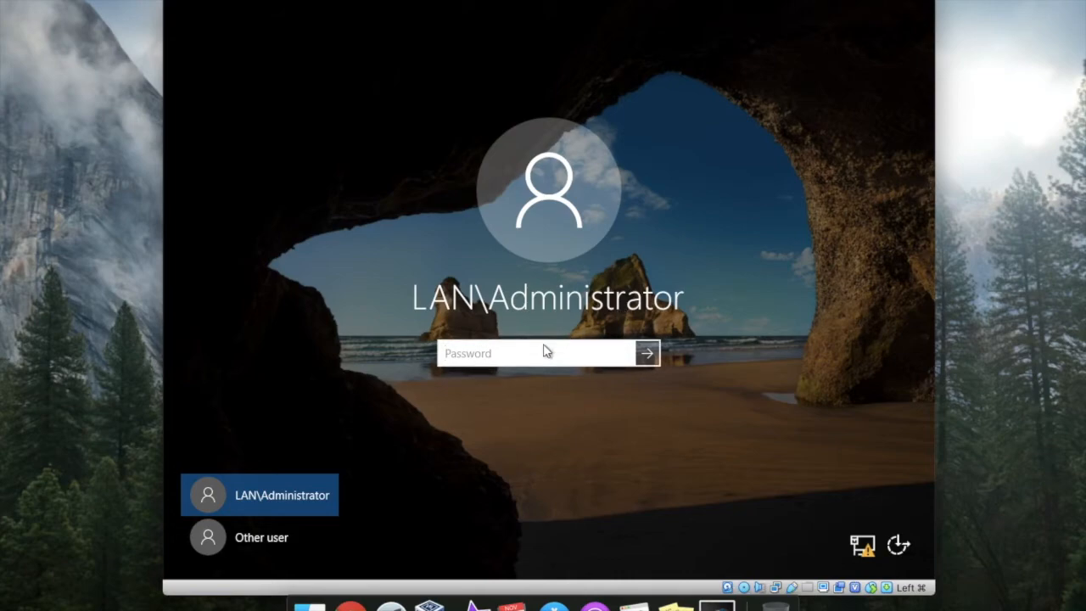
{"action": "type", "text": "********"}
{"action": "key", "text": "Return"}
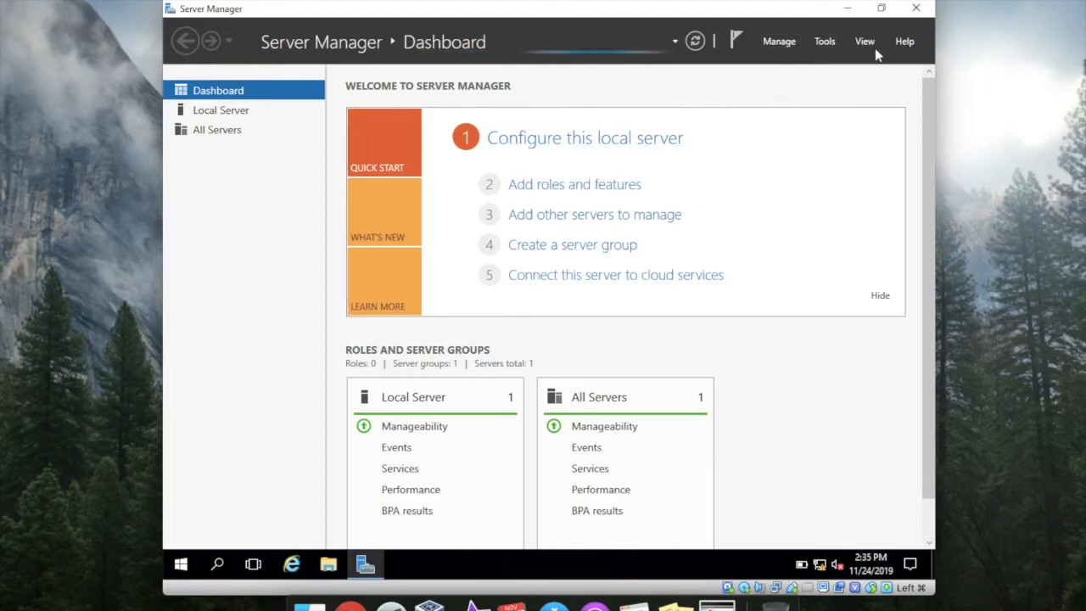
Step: Look through the server's administration tools for the Active Directory entries, such as Active Directory Users and Computers
{"action": "left_click", "coordinate": [823, 42]}
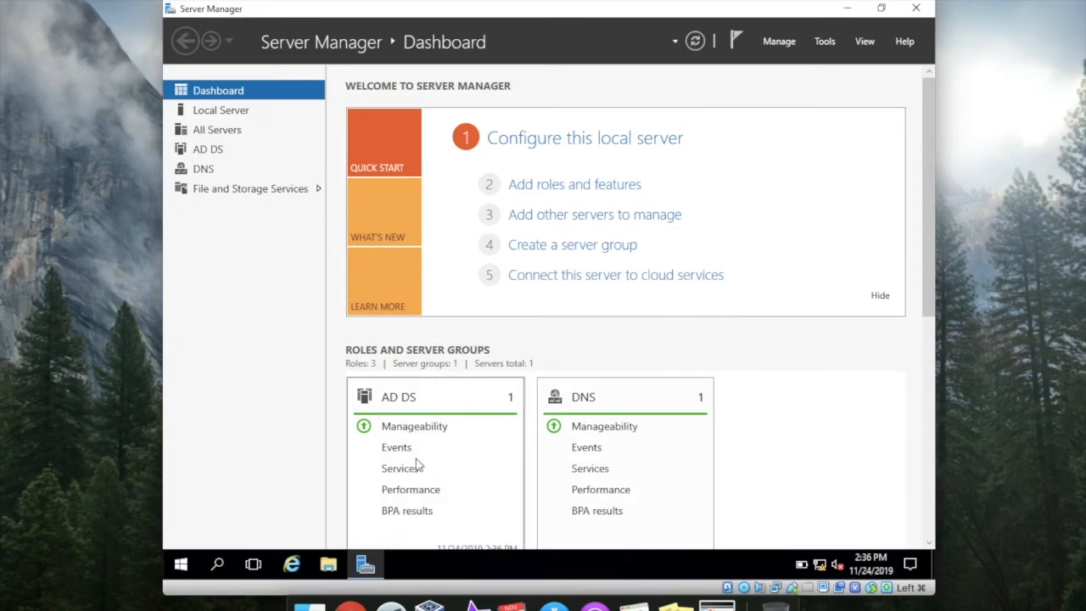
{"action": "left_click", "coordinate": [820, 49]}
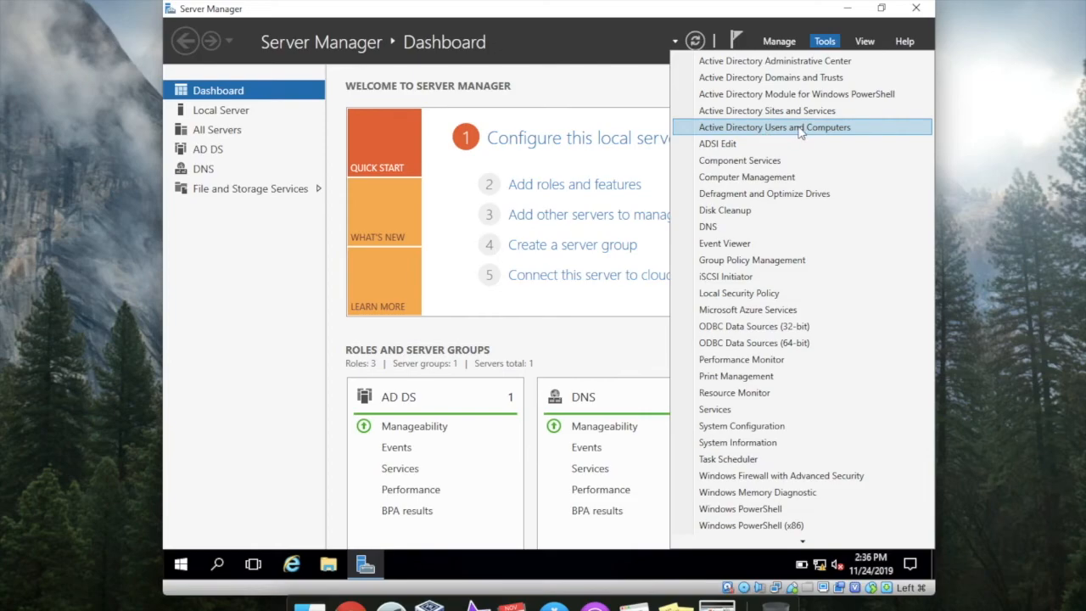
{"action": "left_click", "coordinate": [584, 88]}
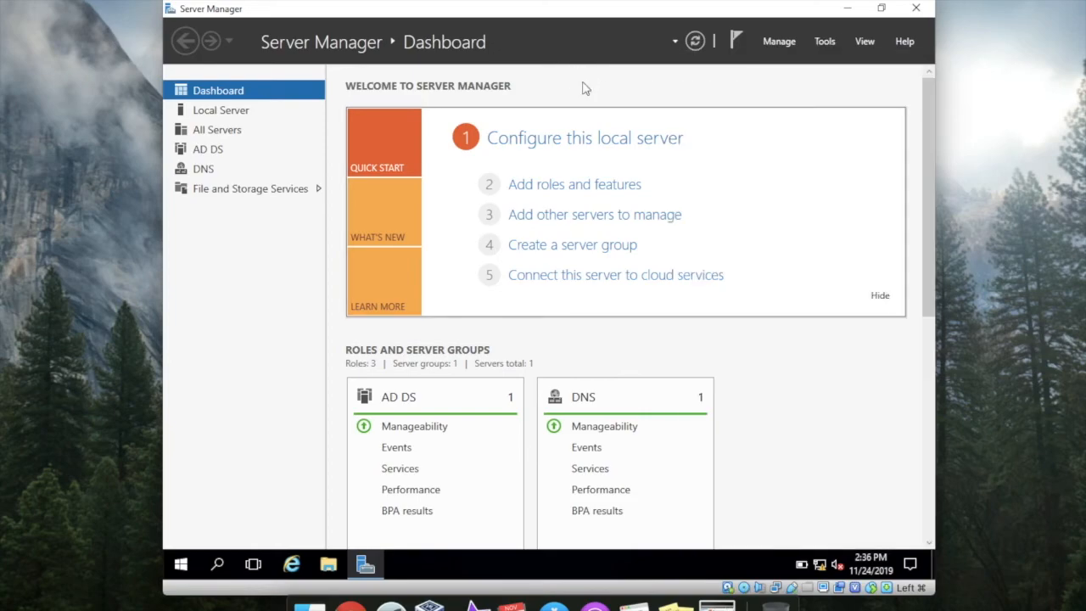
Step: Minimize Server Manager to the desktop, reopening it once for a brief look at the dashboard
{"action": "left_click", "coordinate": [847, 8]}
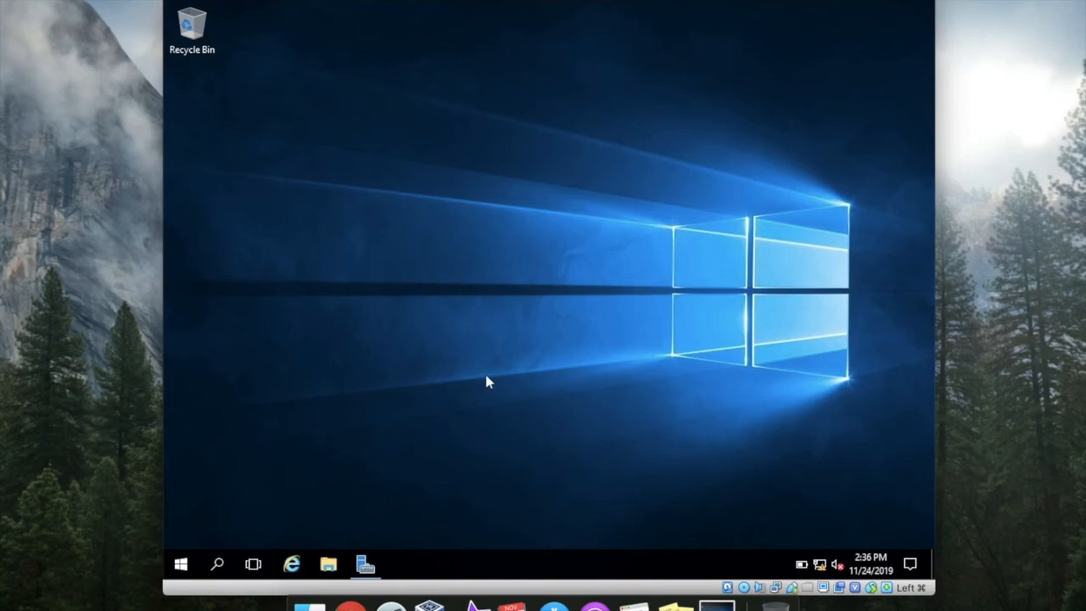
{"action": "left_click", "coordinate": [371, 562]}
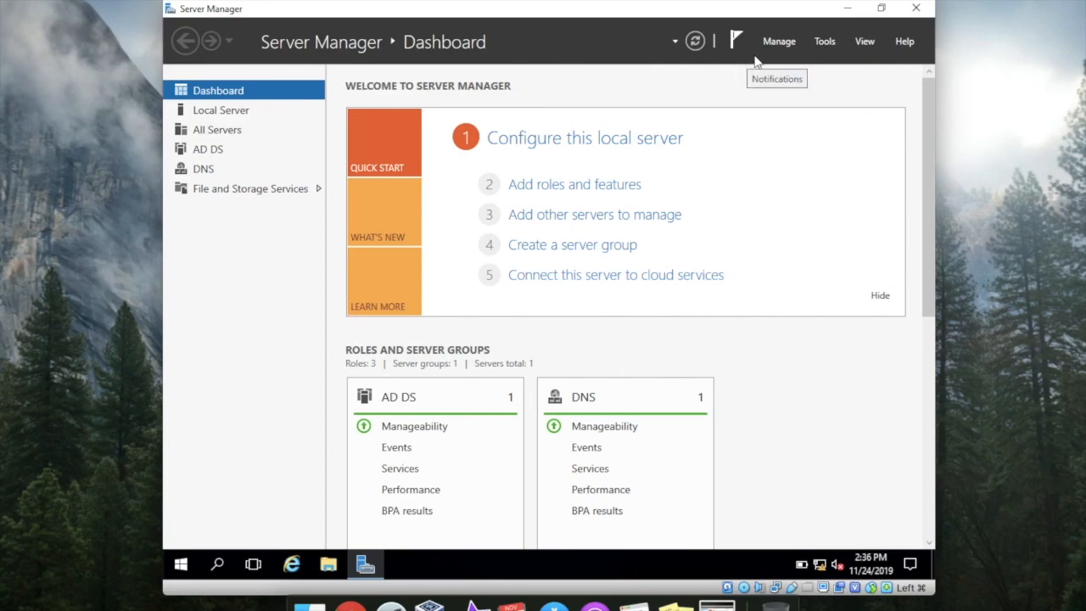
{"action": "left_click", "coordinate": [846, 9]}
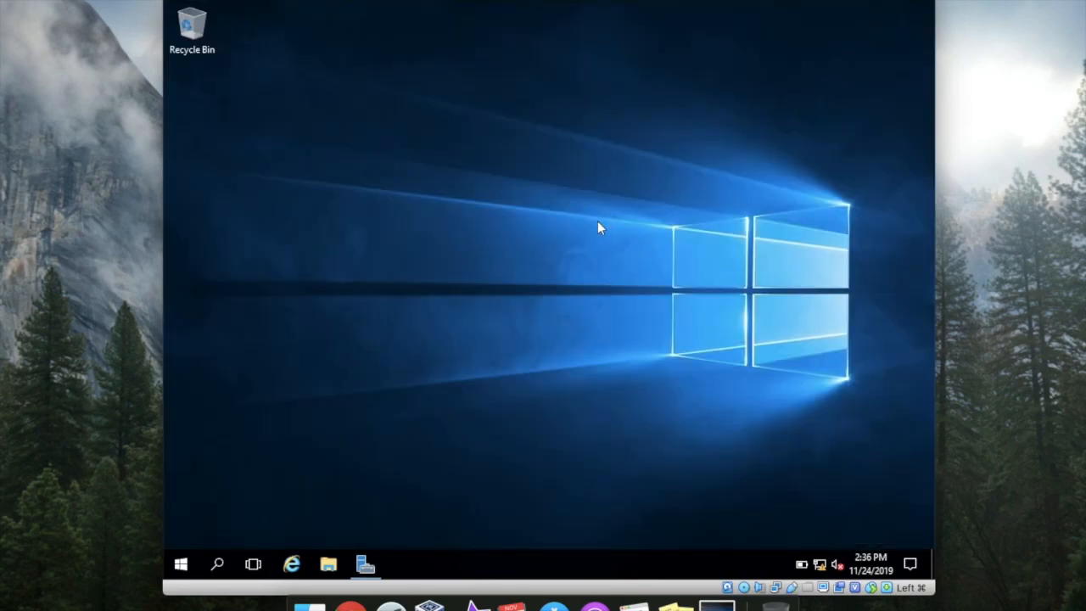